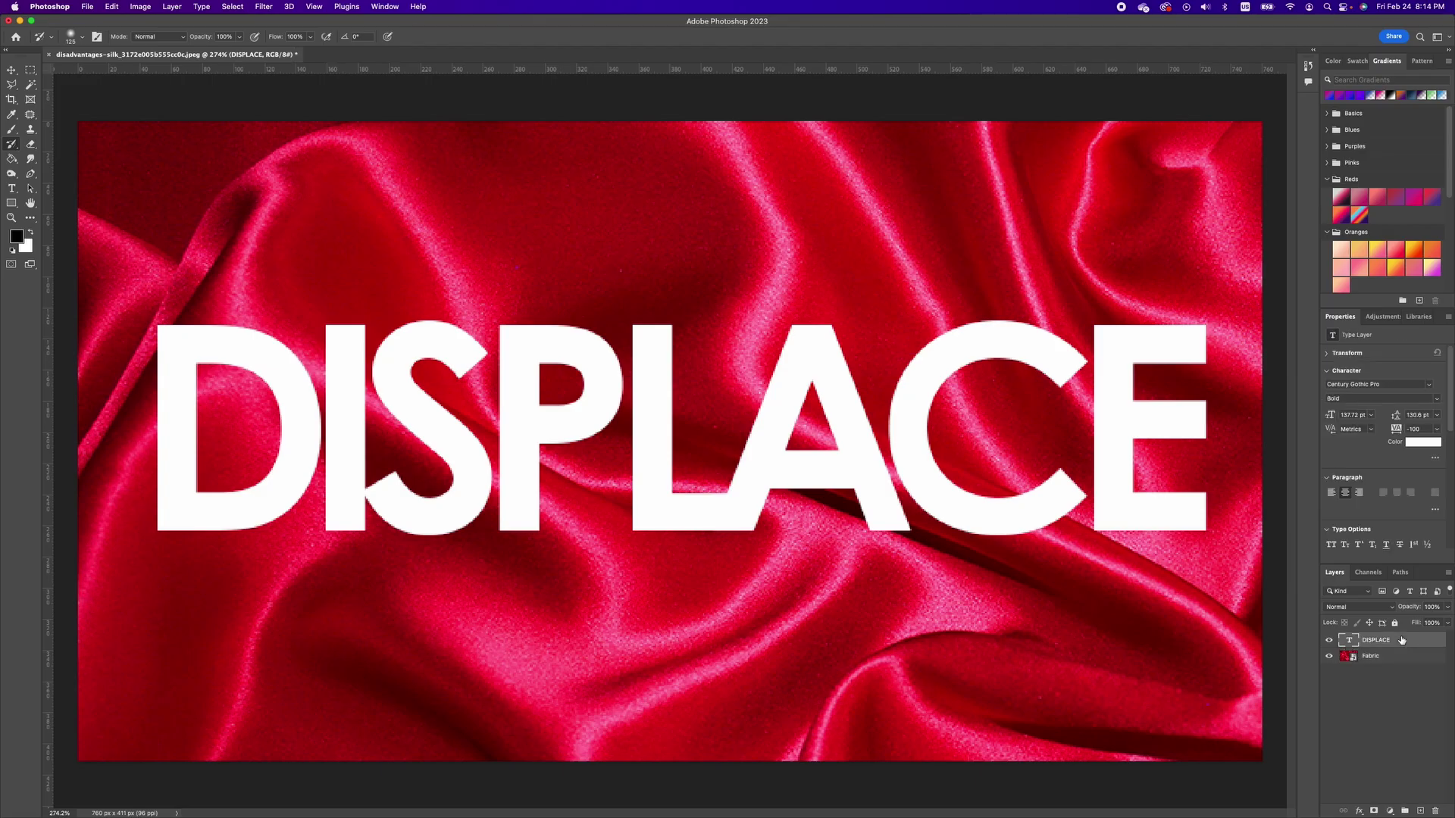
# Step: Delete the white DISPLACE text layer so only the red satin Fabric layer is left
pyautogui.press('BackSpace')
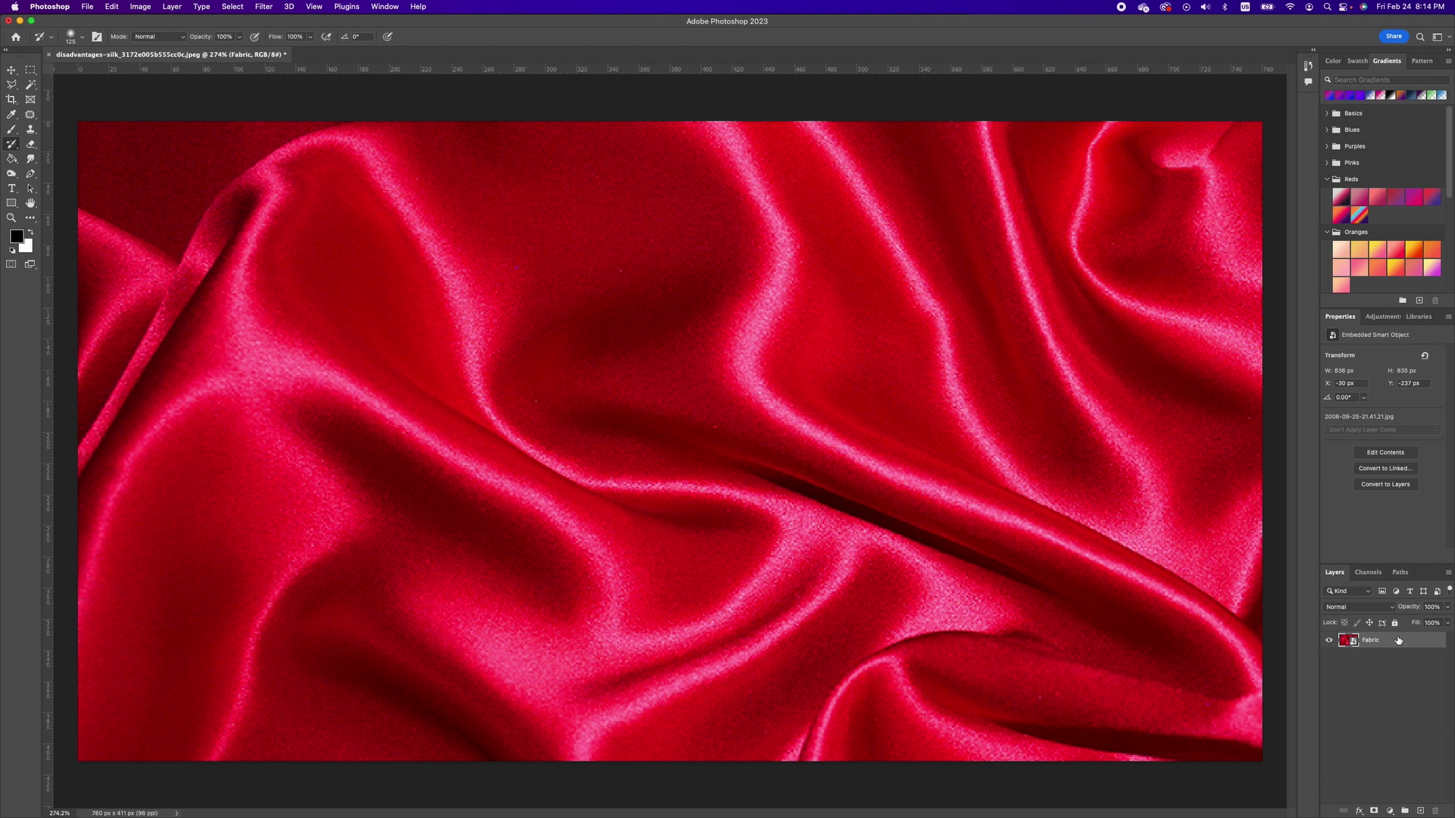
# Step: Add a Black & White adjustment and convert it with the Fabric layer into one smart object
pyautogui.click(1390, 812)
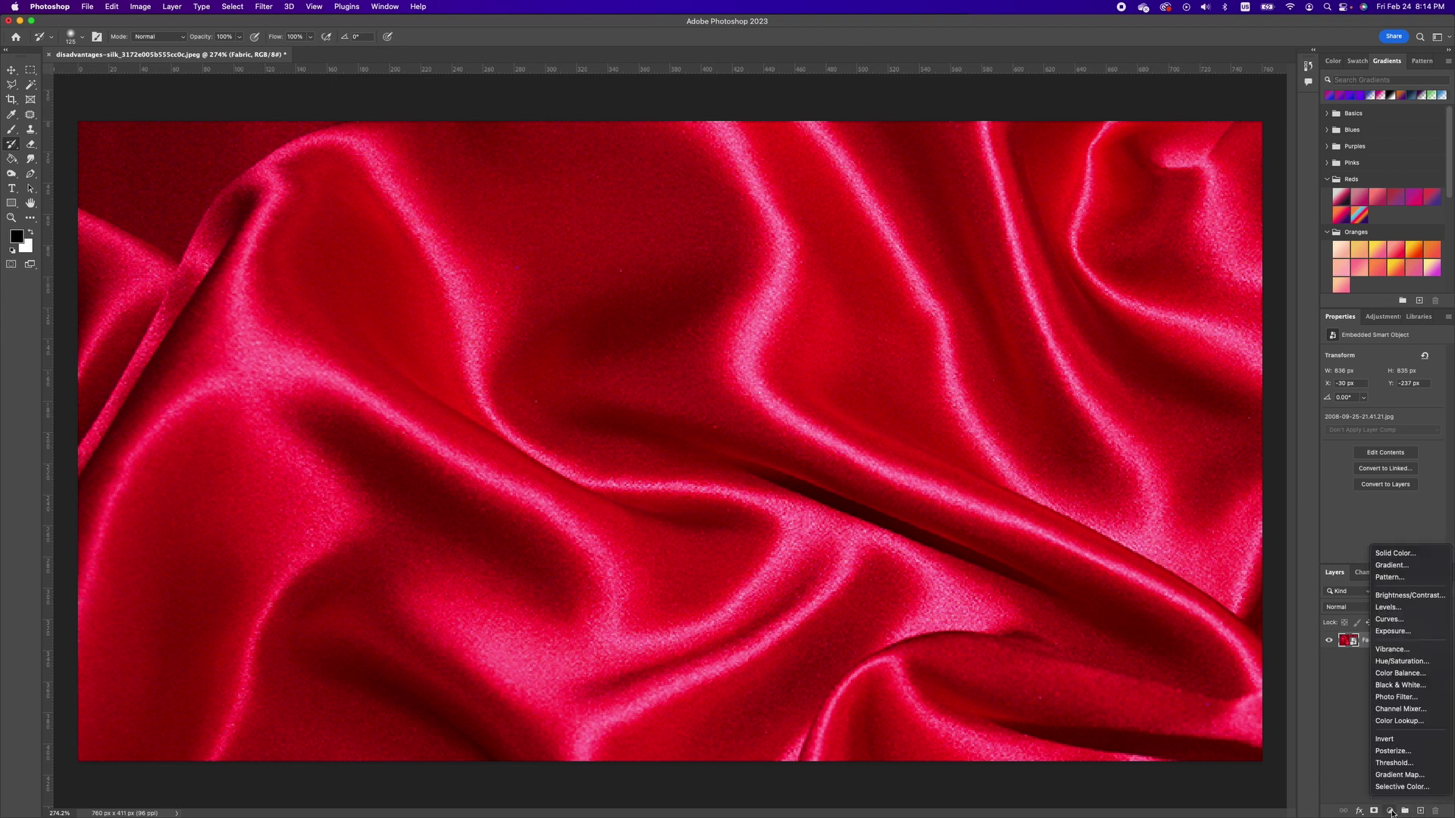
pyautogui.click(1411, 685)
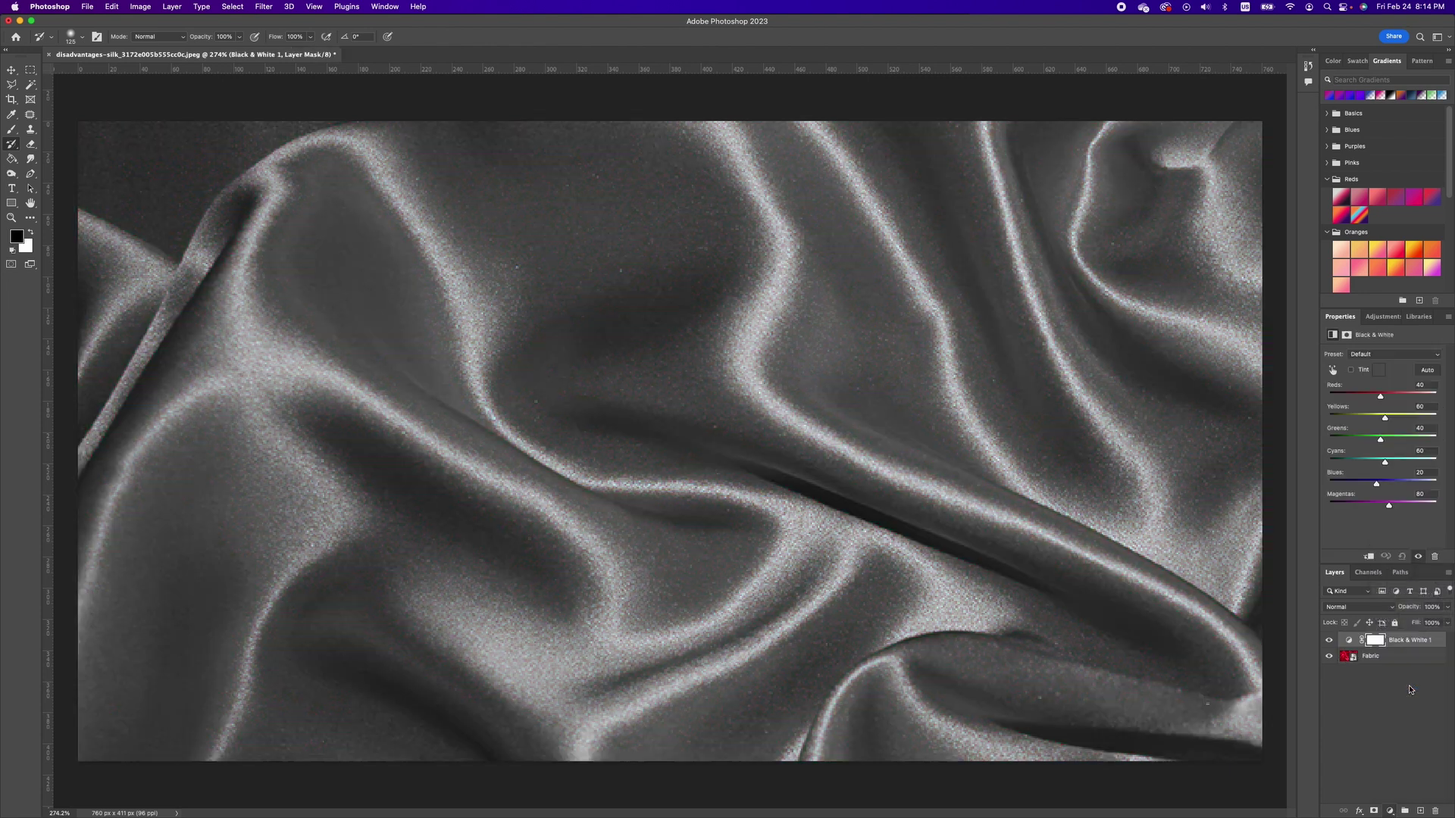
pyautogui.click(1410, 663)
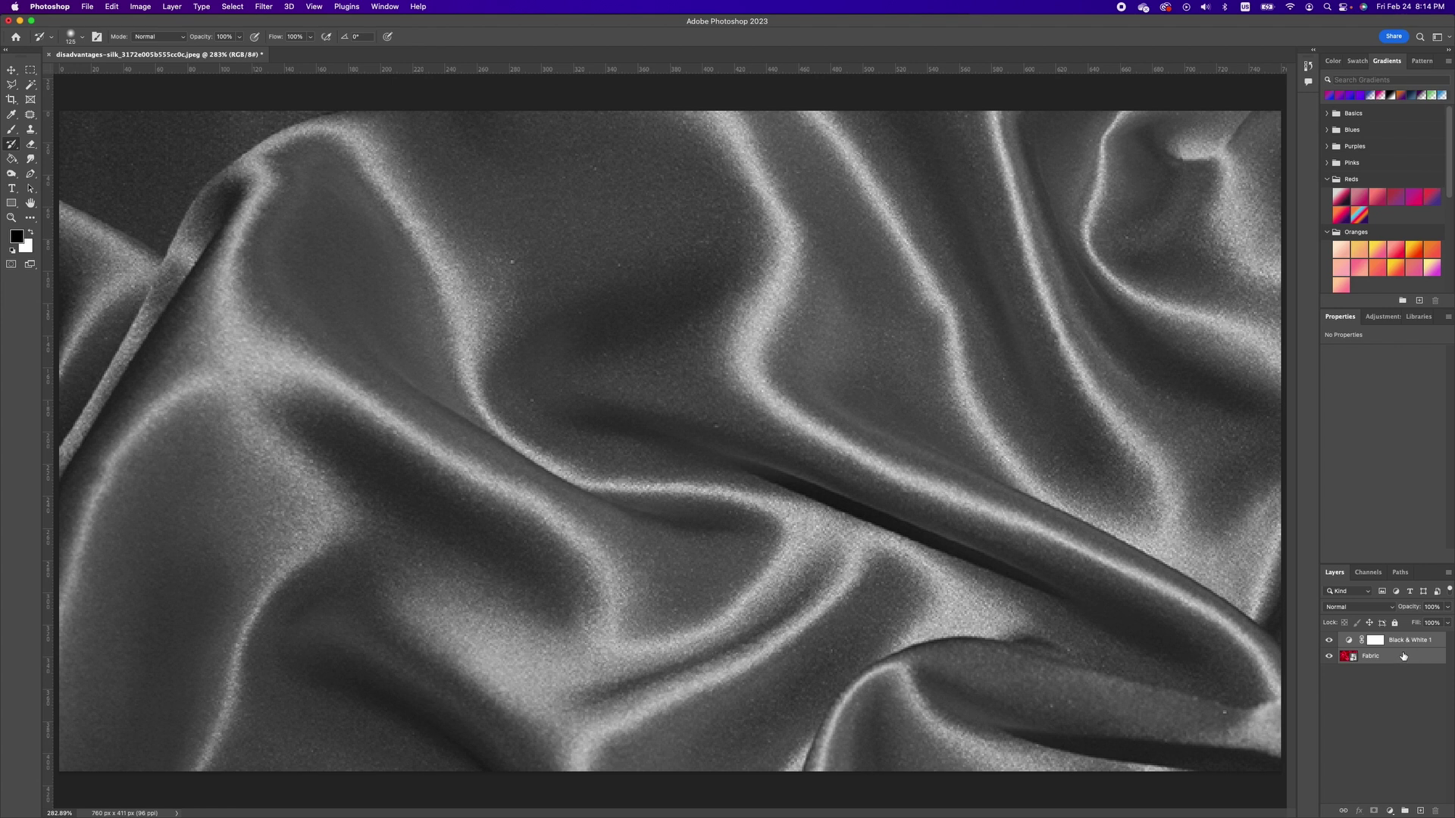
pyautogui.rightClick(1402, 656)
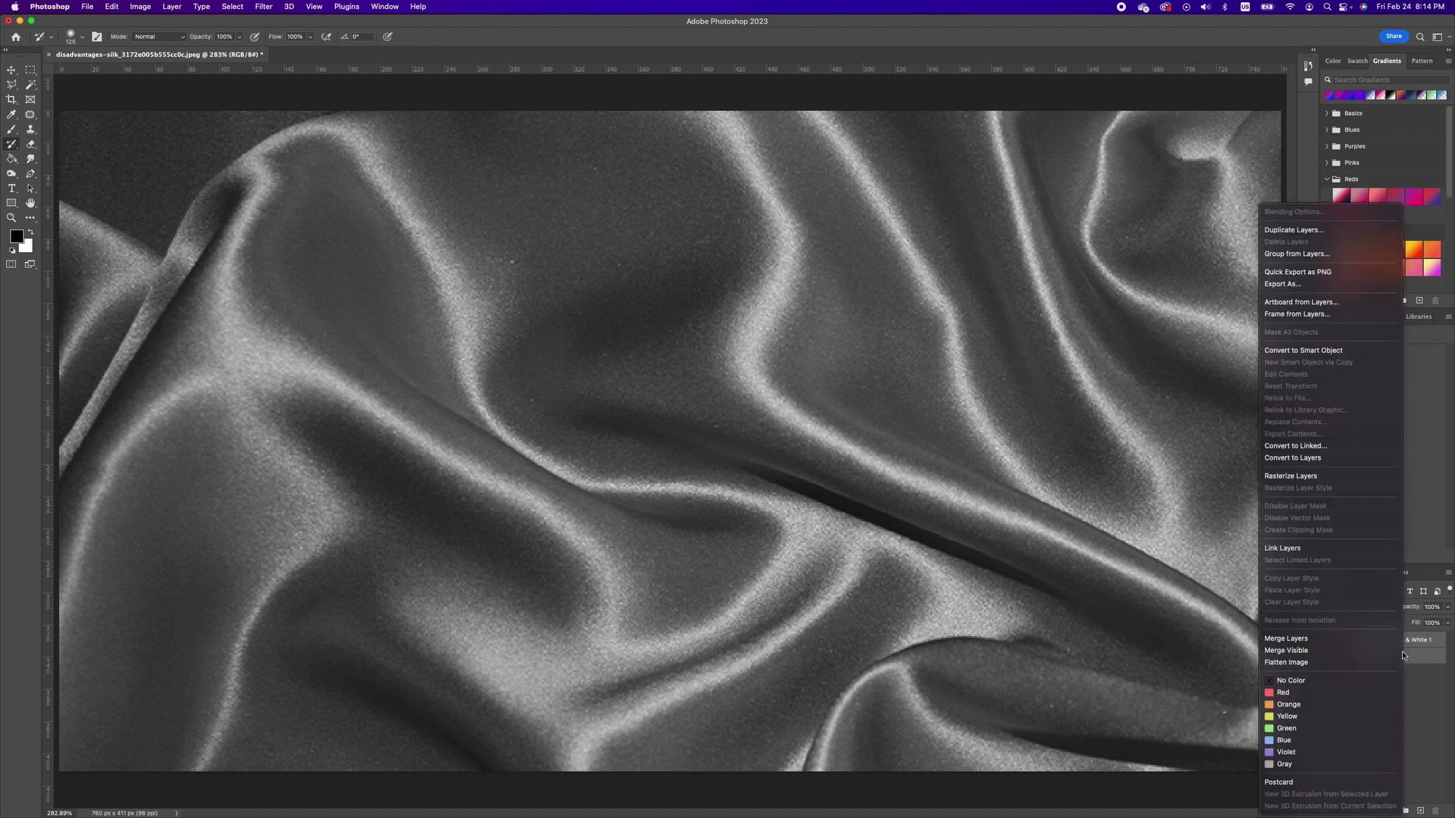
pyautogui.click(1338, 353)
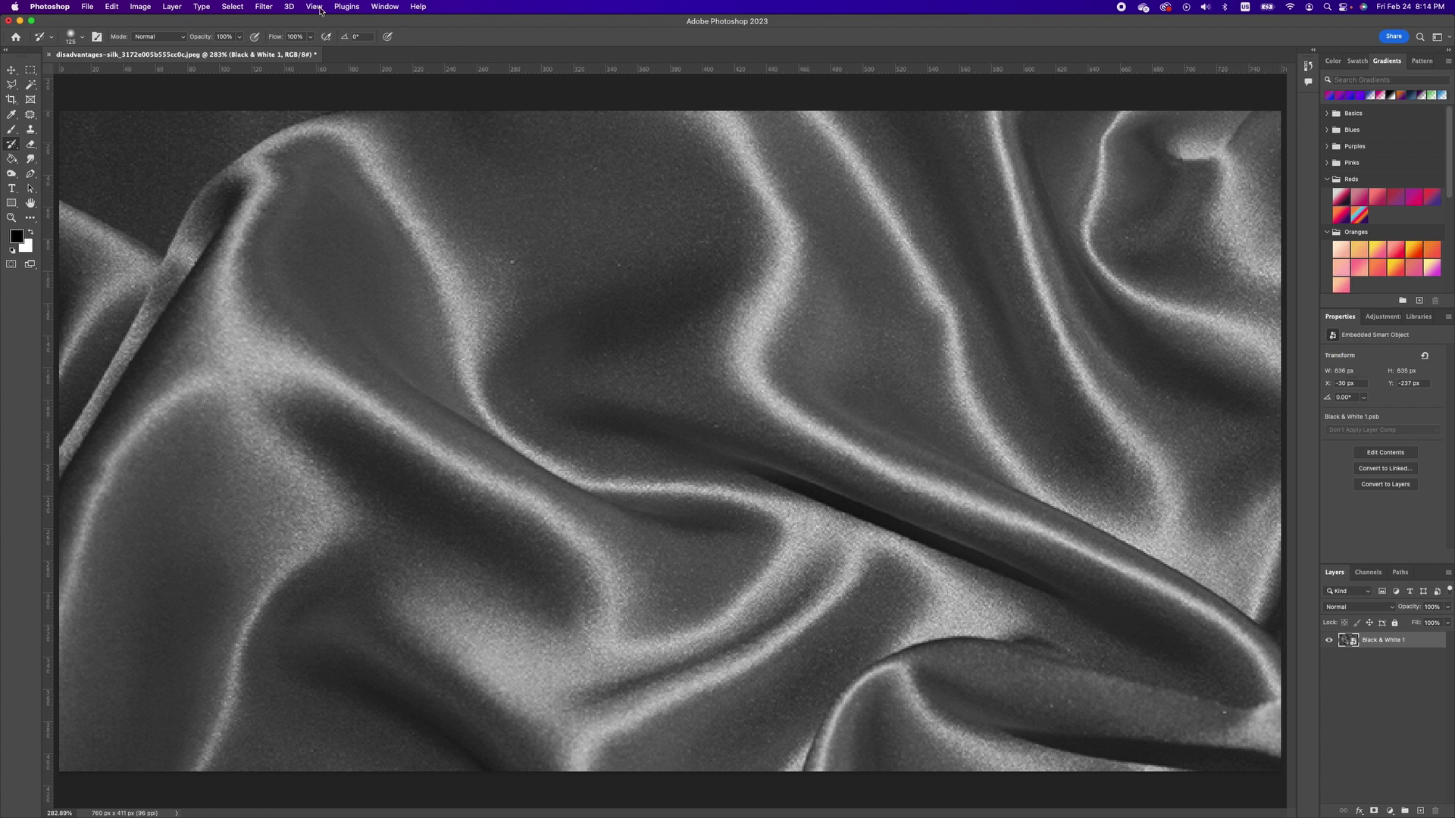
# Step: Apply a slight Gaussian Blur to the grayscale fabric smart object
pyautogui.click(279, 6)
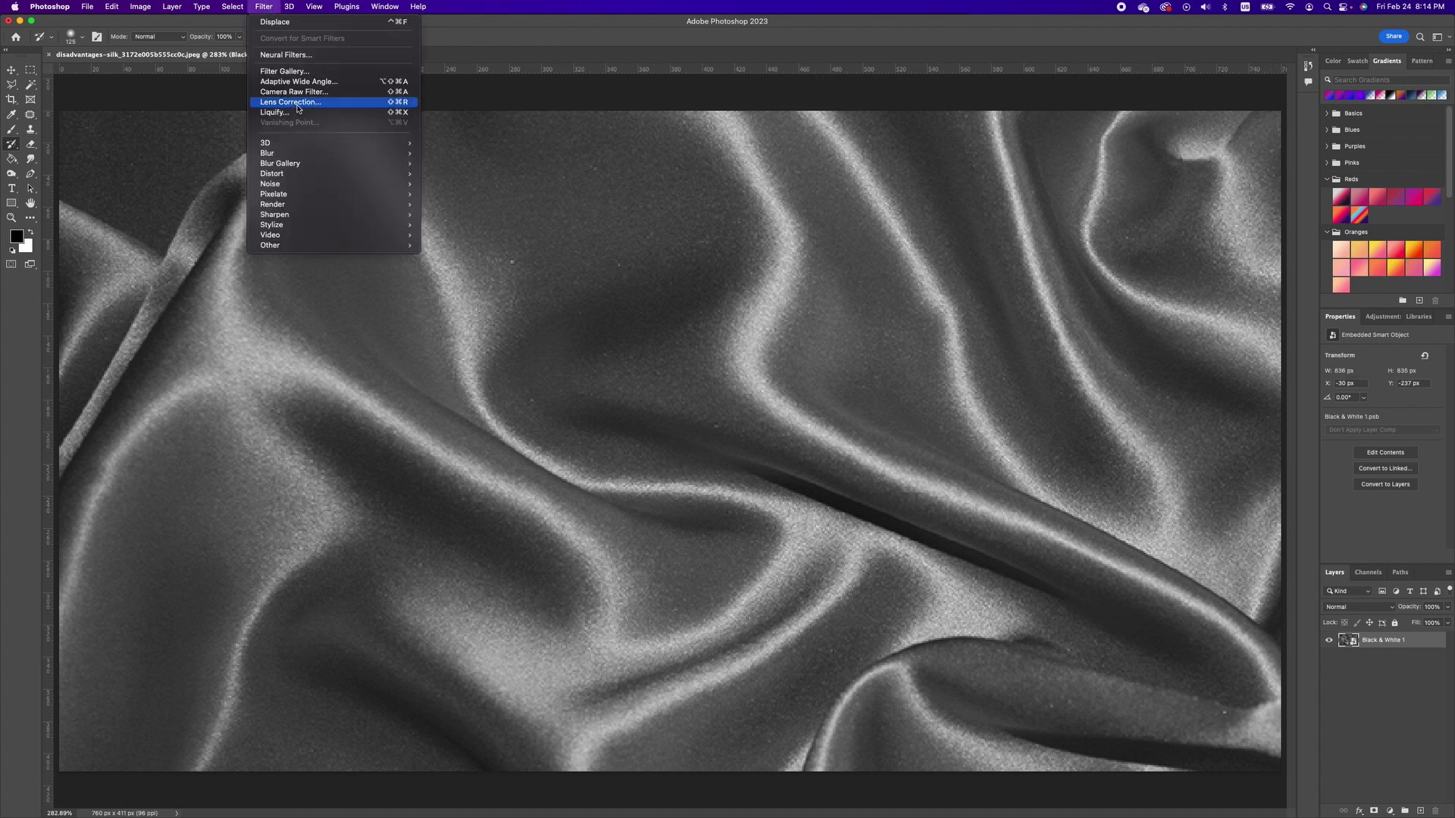
pyautogui.moveTo(279, 157)
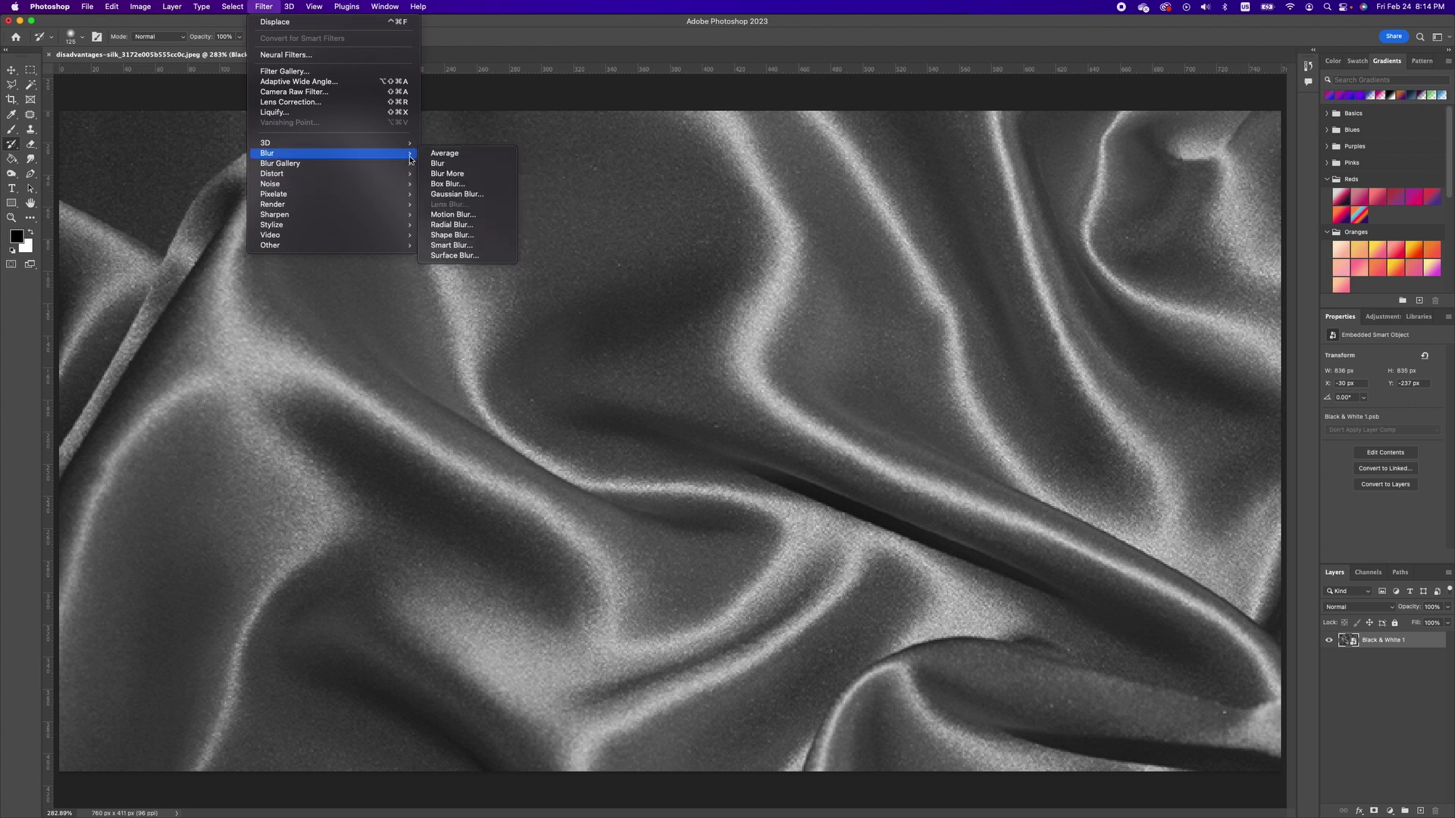
pyautogui.click(451, 195)
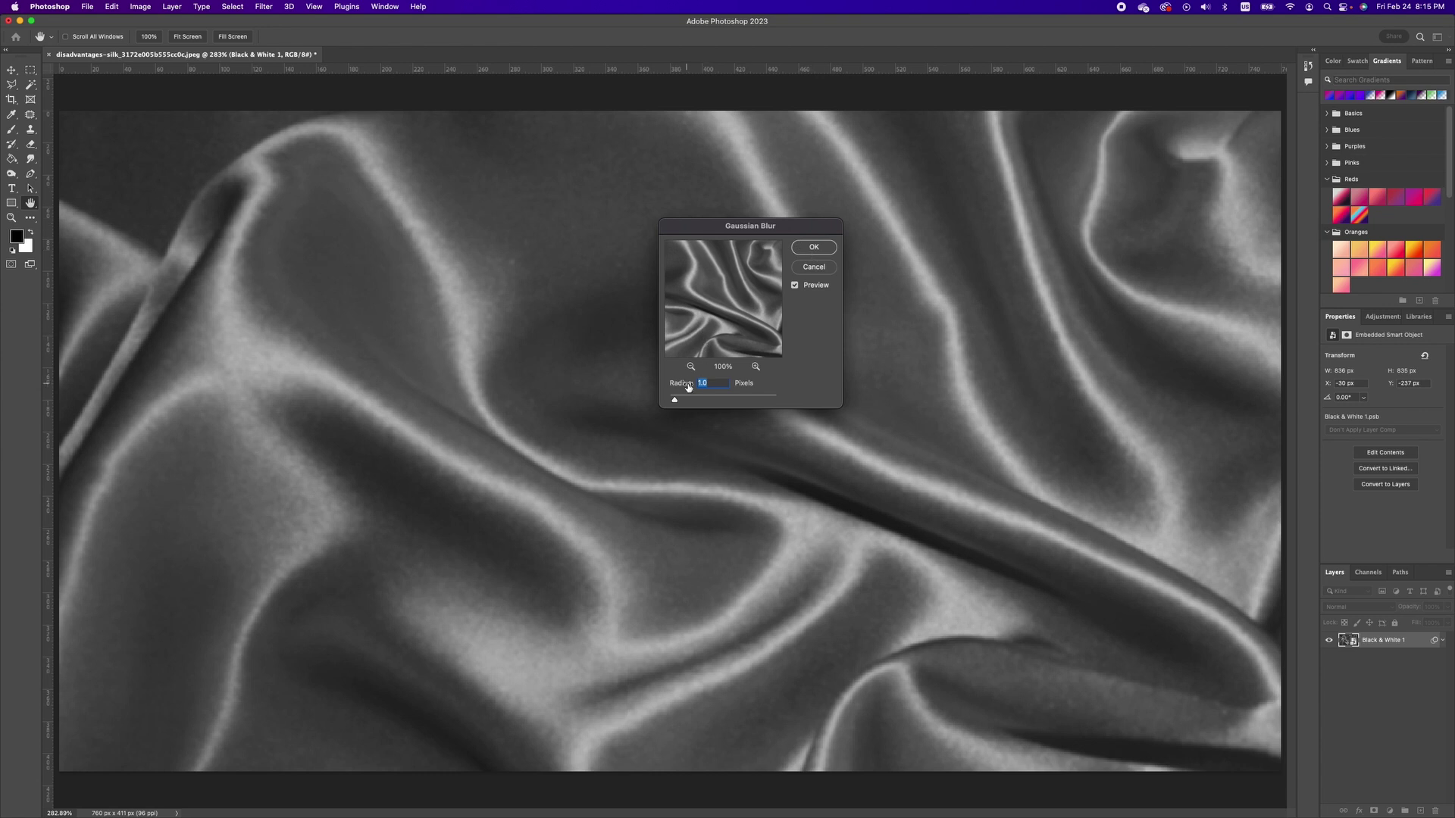
pyautogui.click(824, 257)
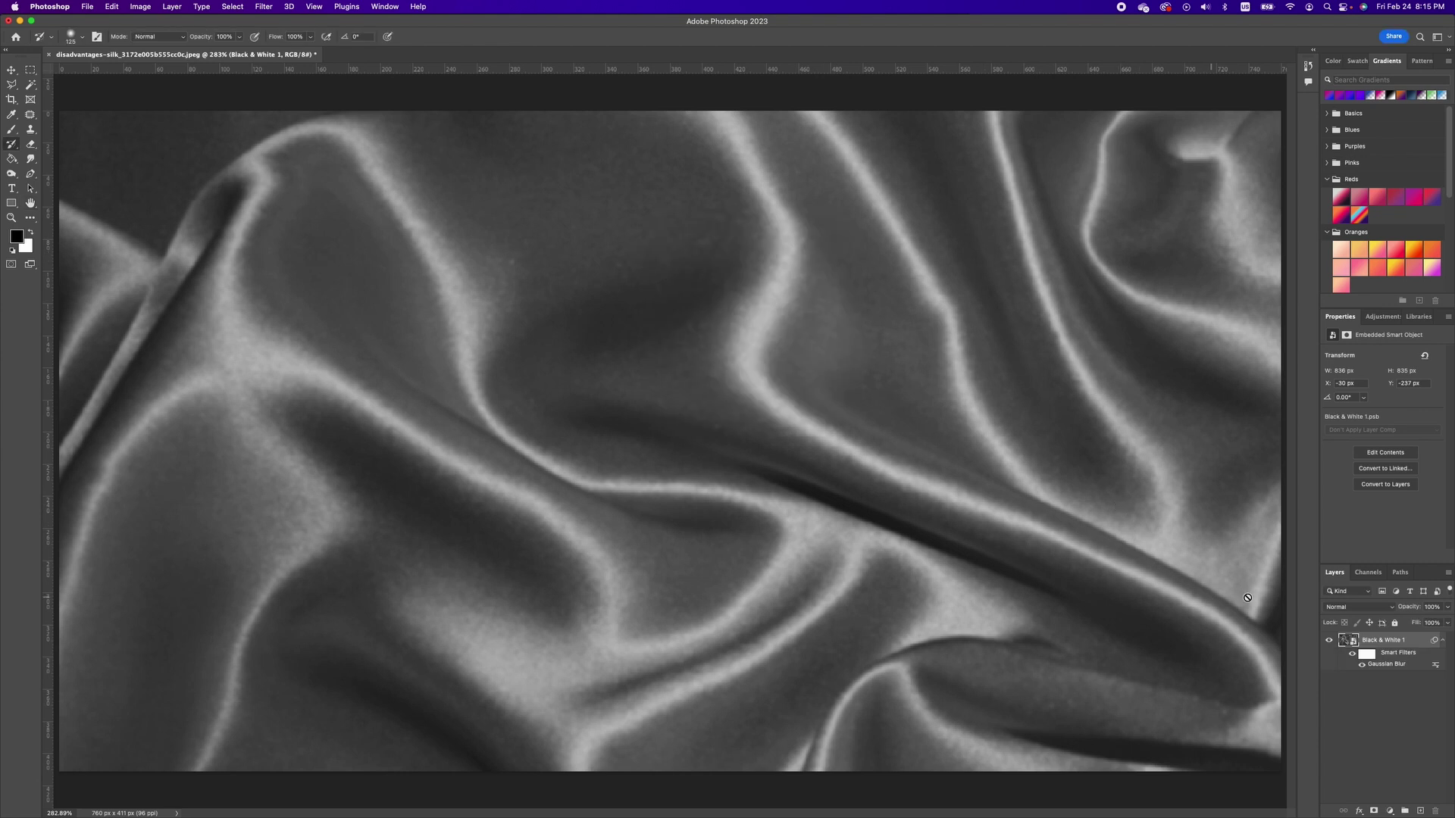
# Step: Convert the blurred layer into a new smart object
pyautogui.rightClick(1386, 642)
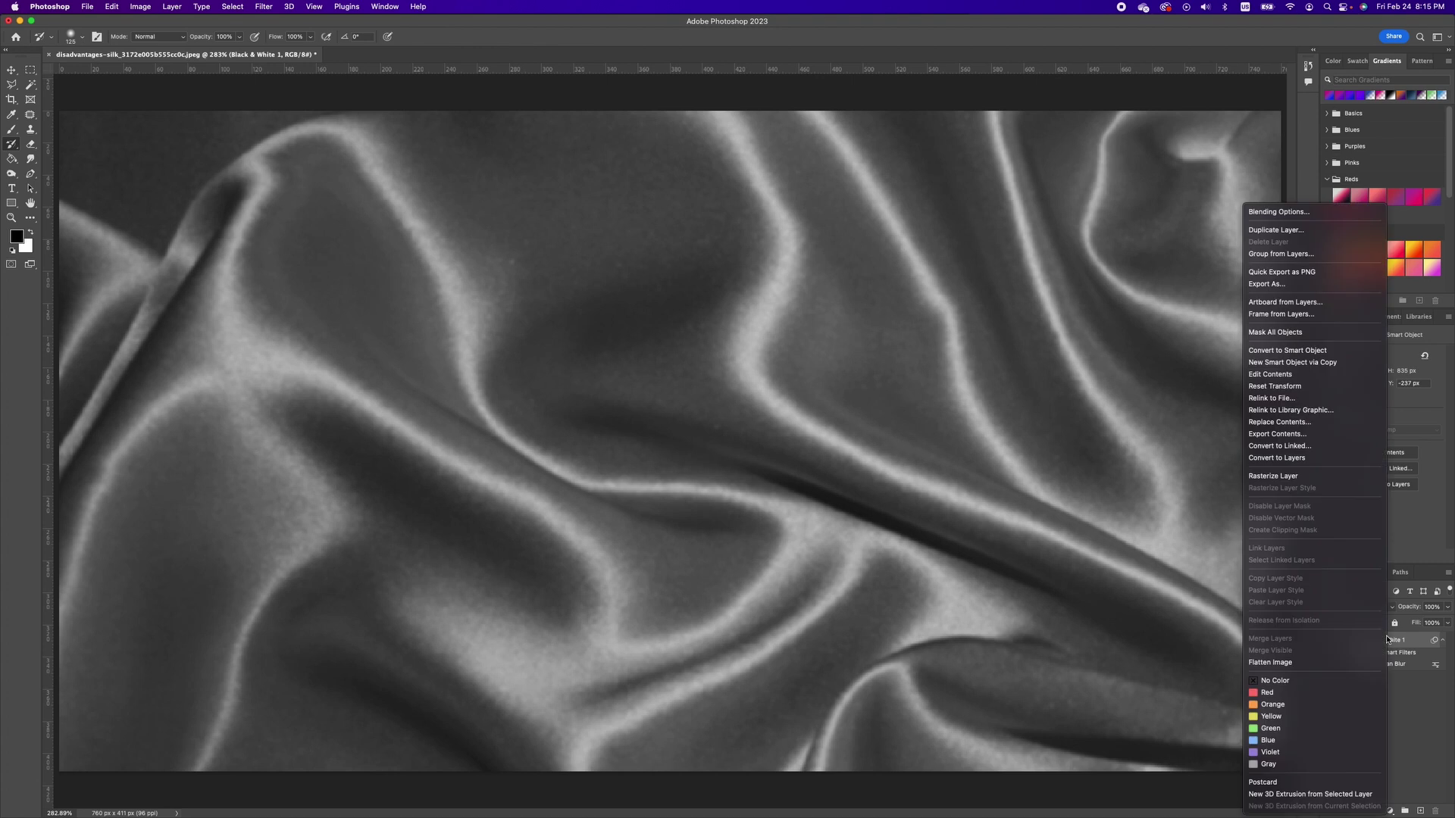
pyautogui.click(1329, 351)
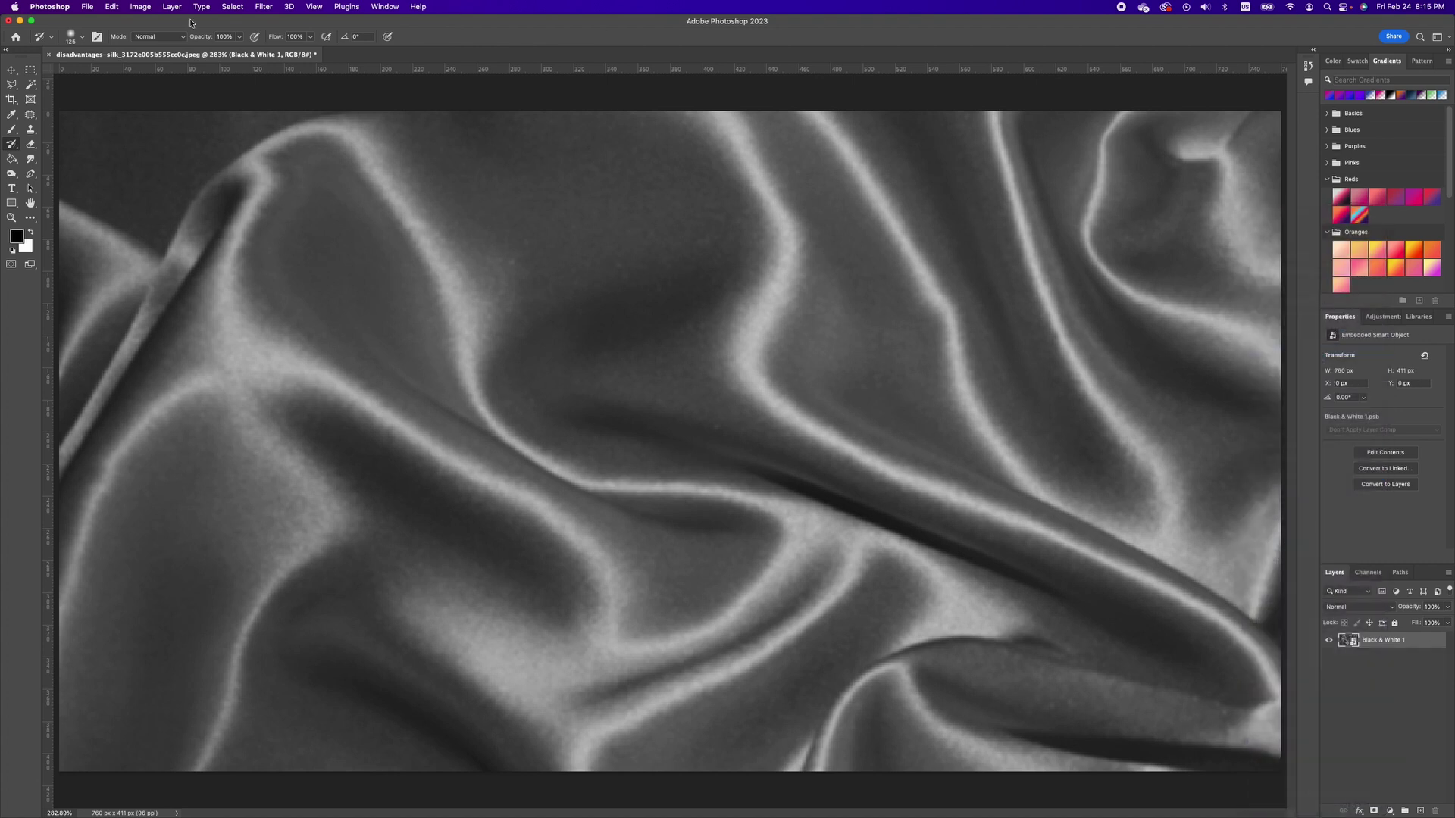
pyautogui.click(88, 7)
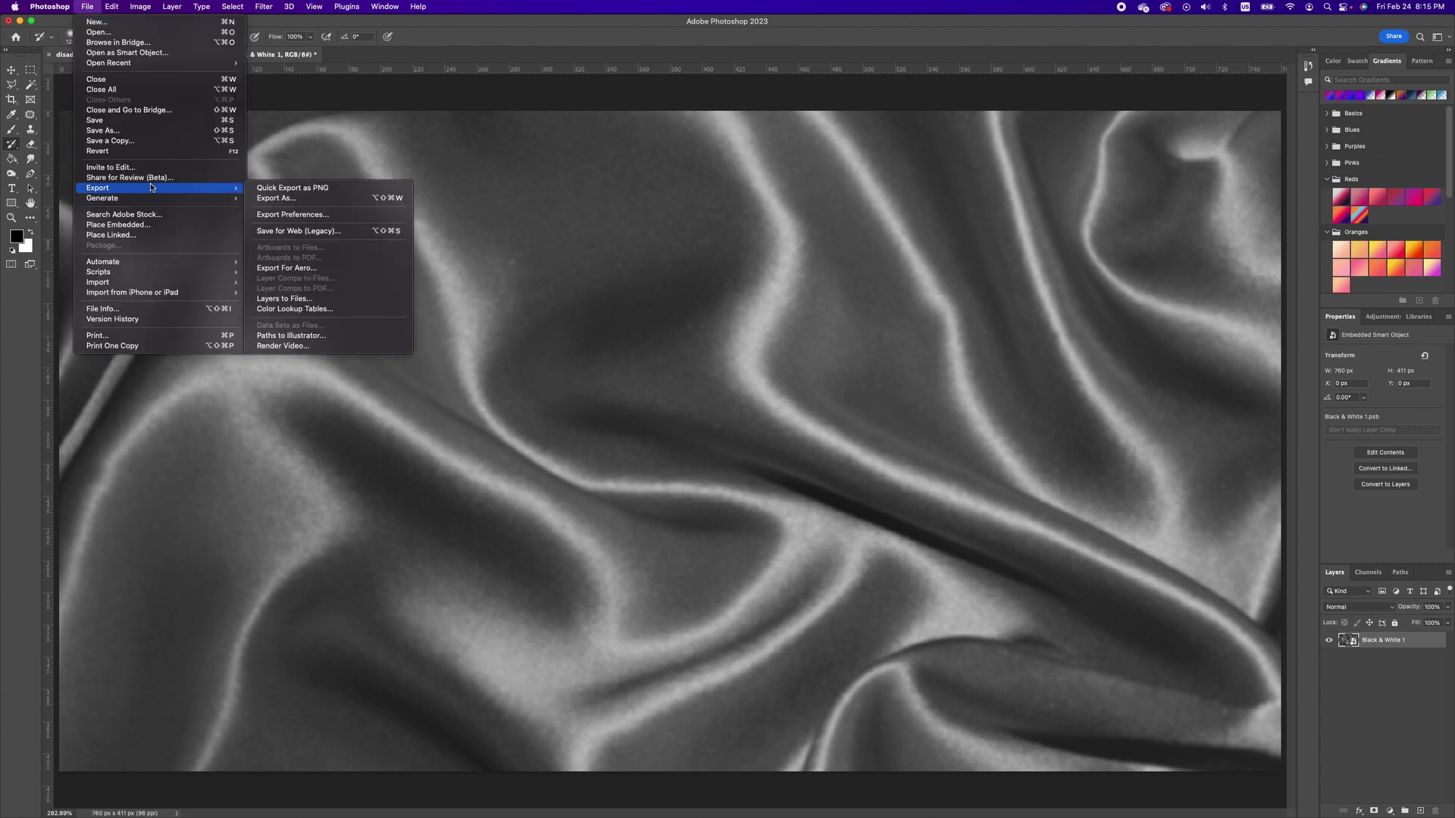
# Step: Save a Photoshop-format copy named DISPLACEMENT MAP, overwriting the existing DISPLACEMENT MAP.psd in Downloads
pyautogui.click(132, 147)
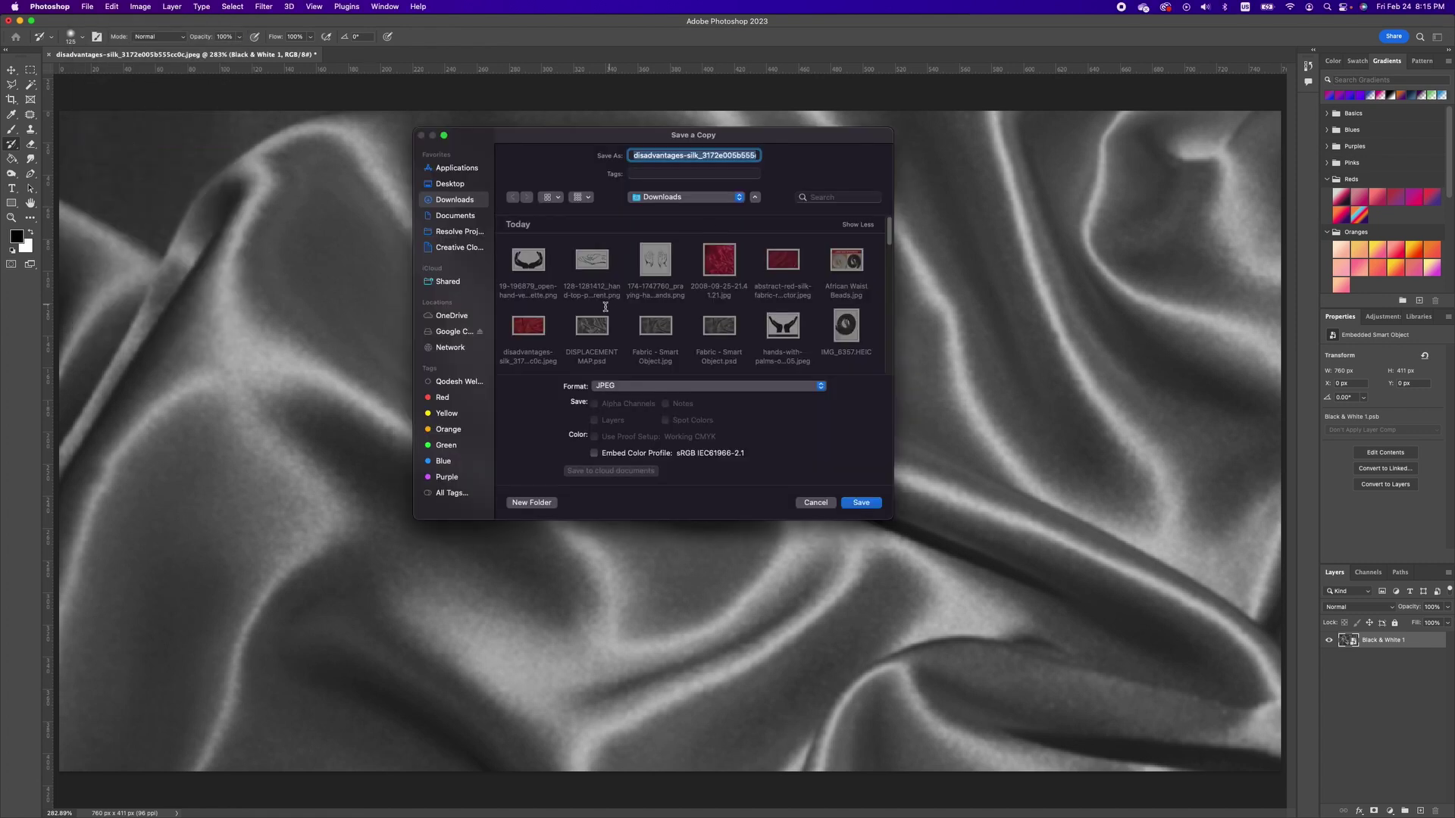
pyautogui.click(592, 326)
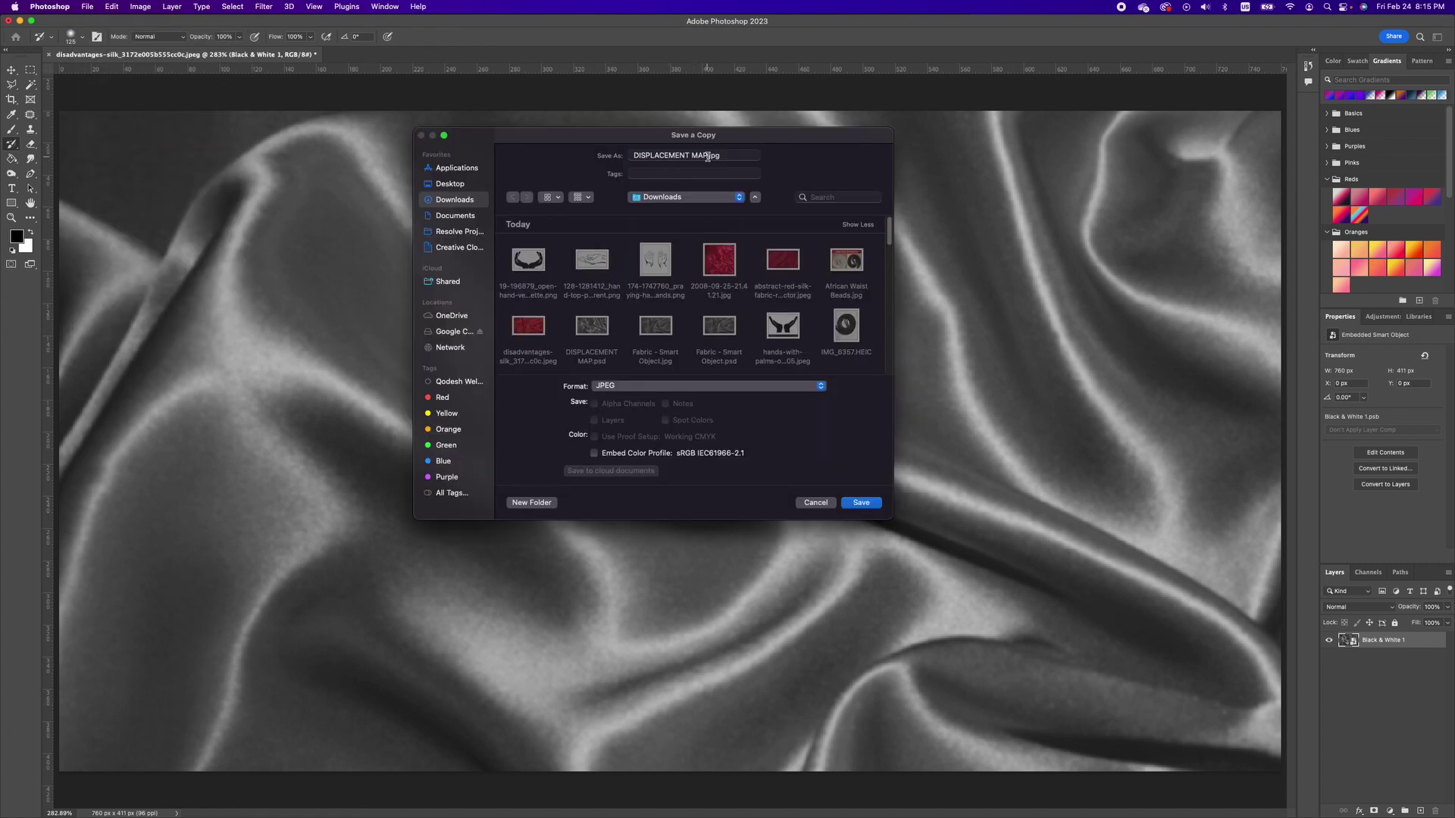
pyautogui.click(771, 386)
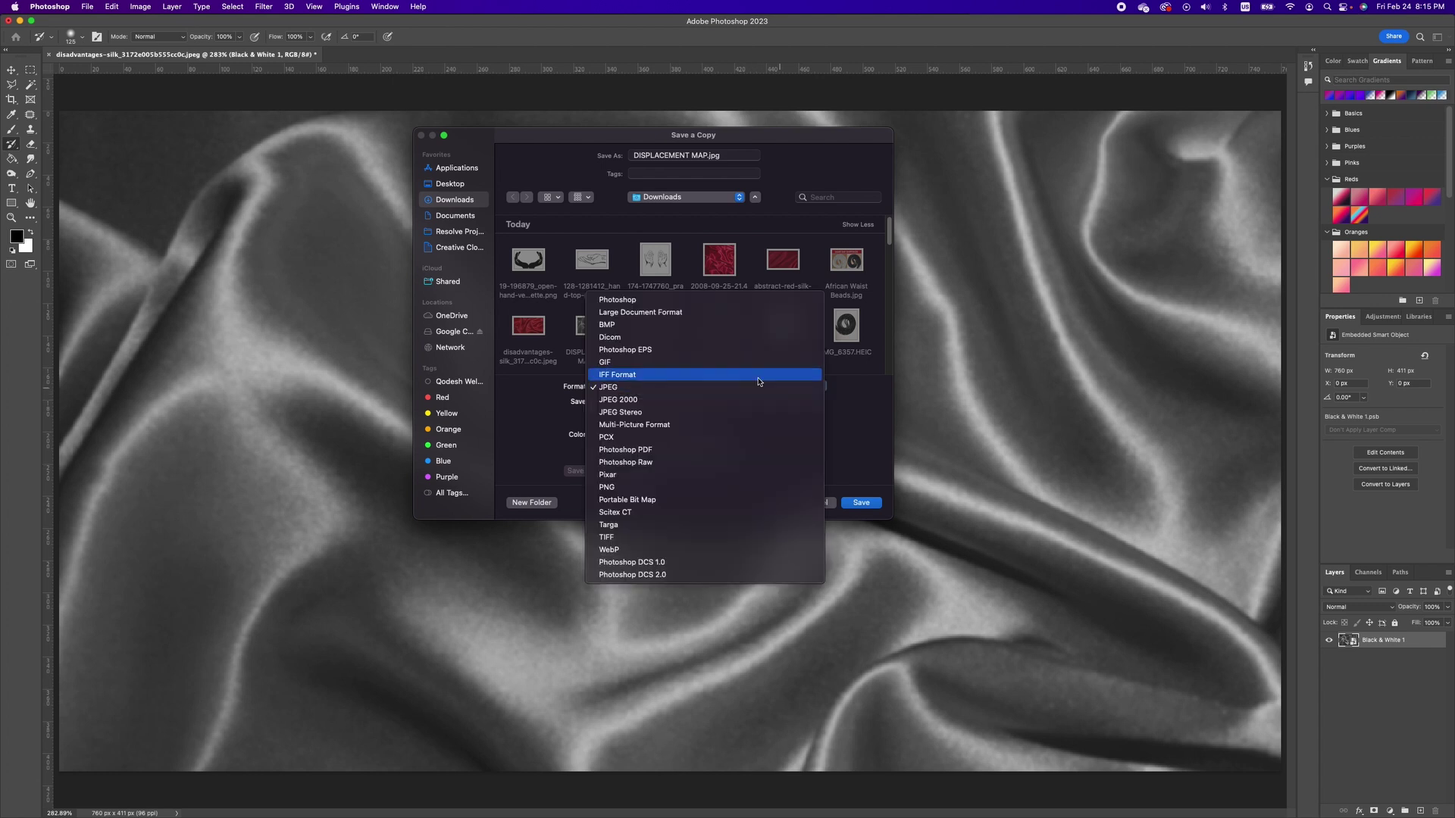
pyautogui.click(668, 301)
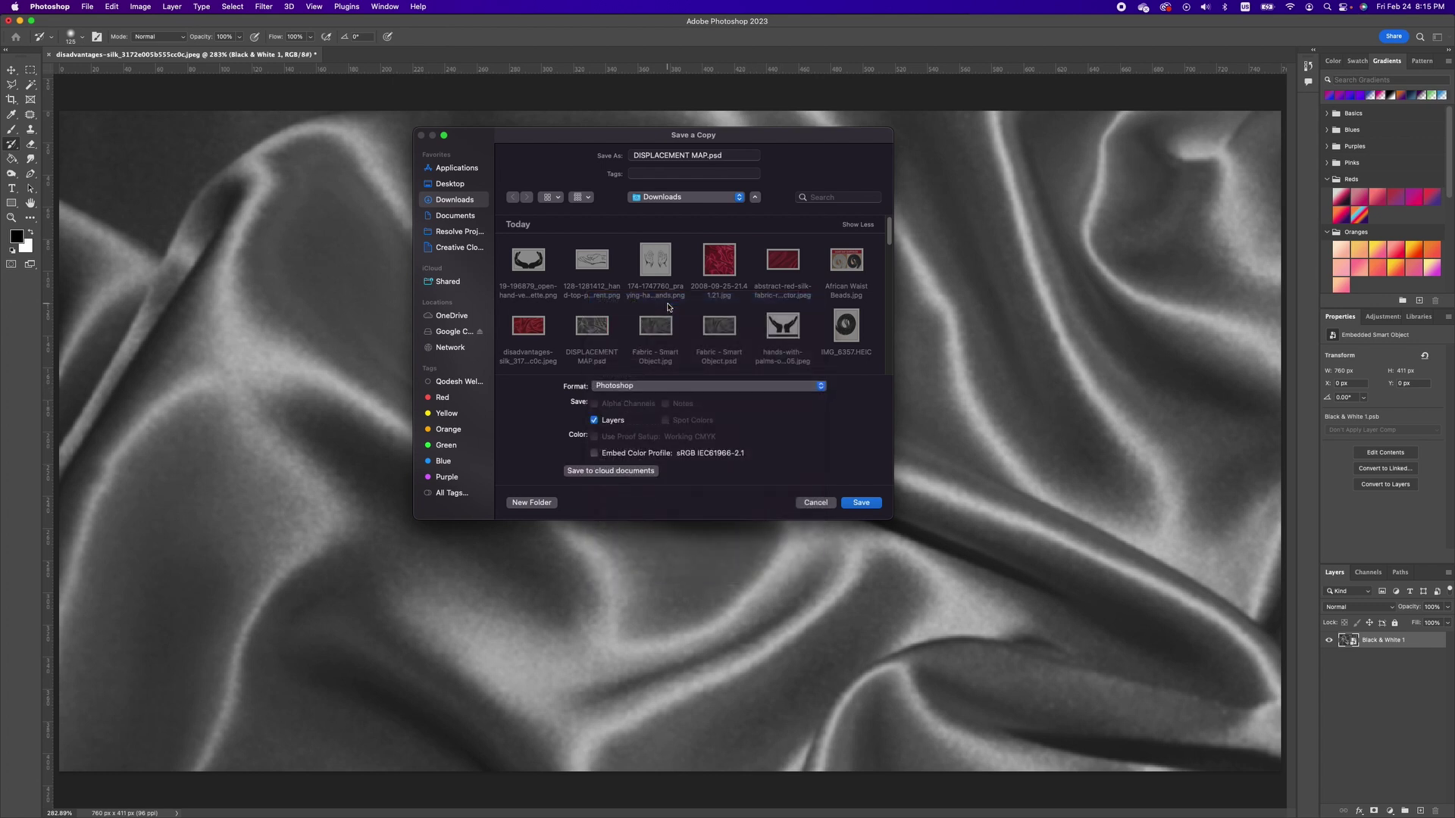
pyautogui.click(862, 503)
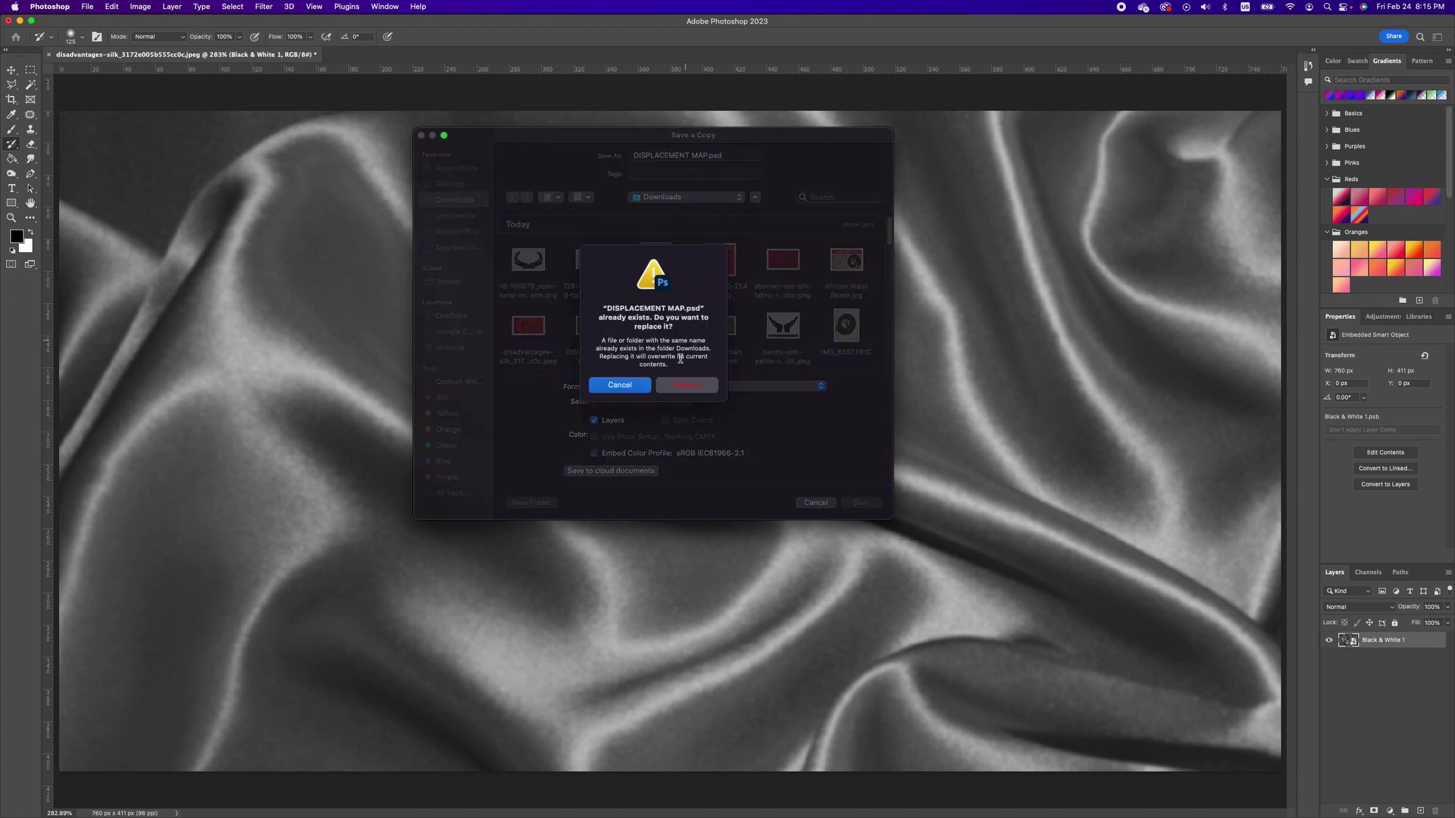
pyautogui.click(698, 386)
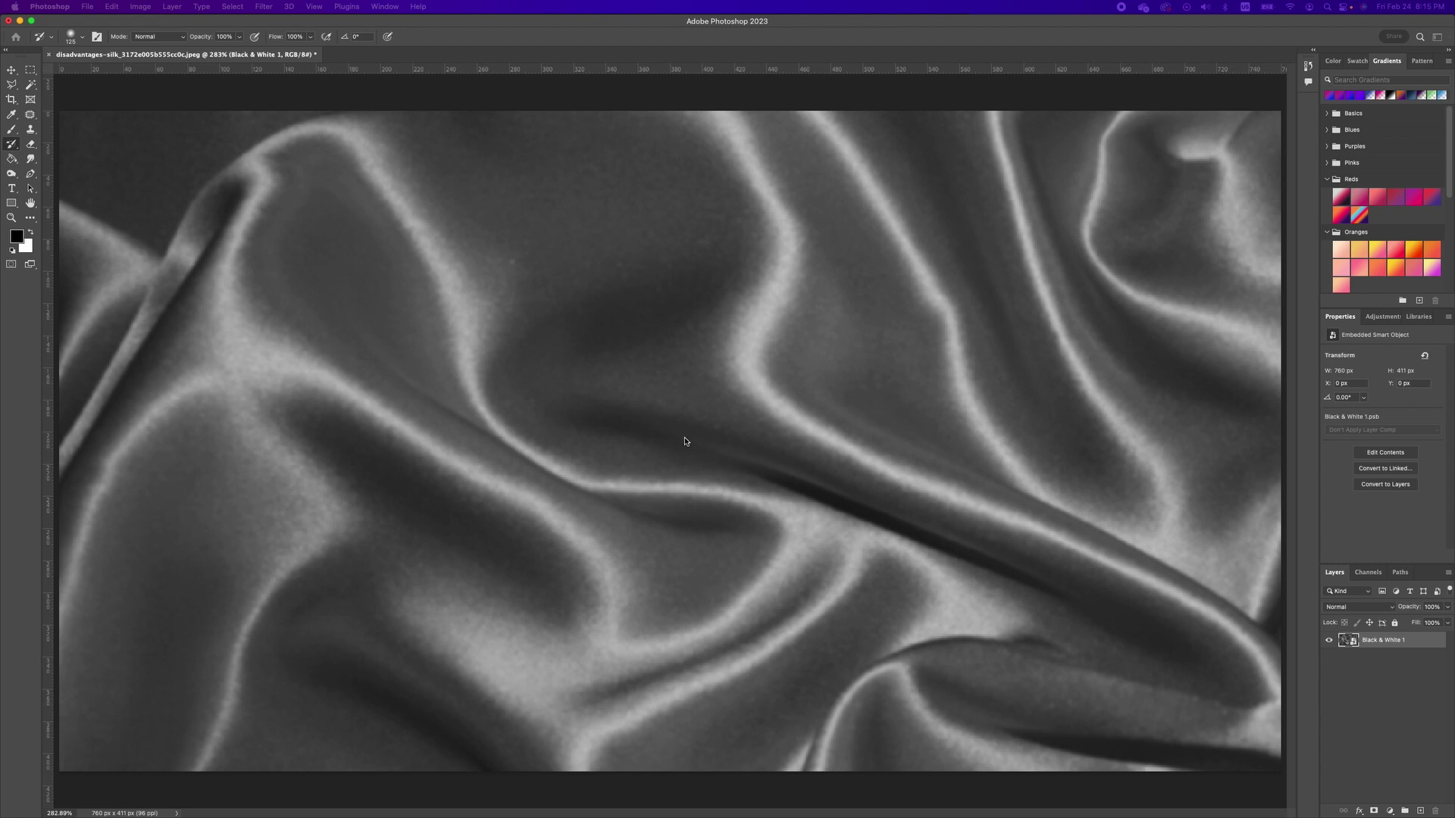
pyautogui.click(791, 314)
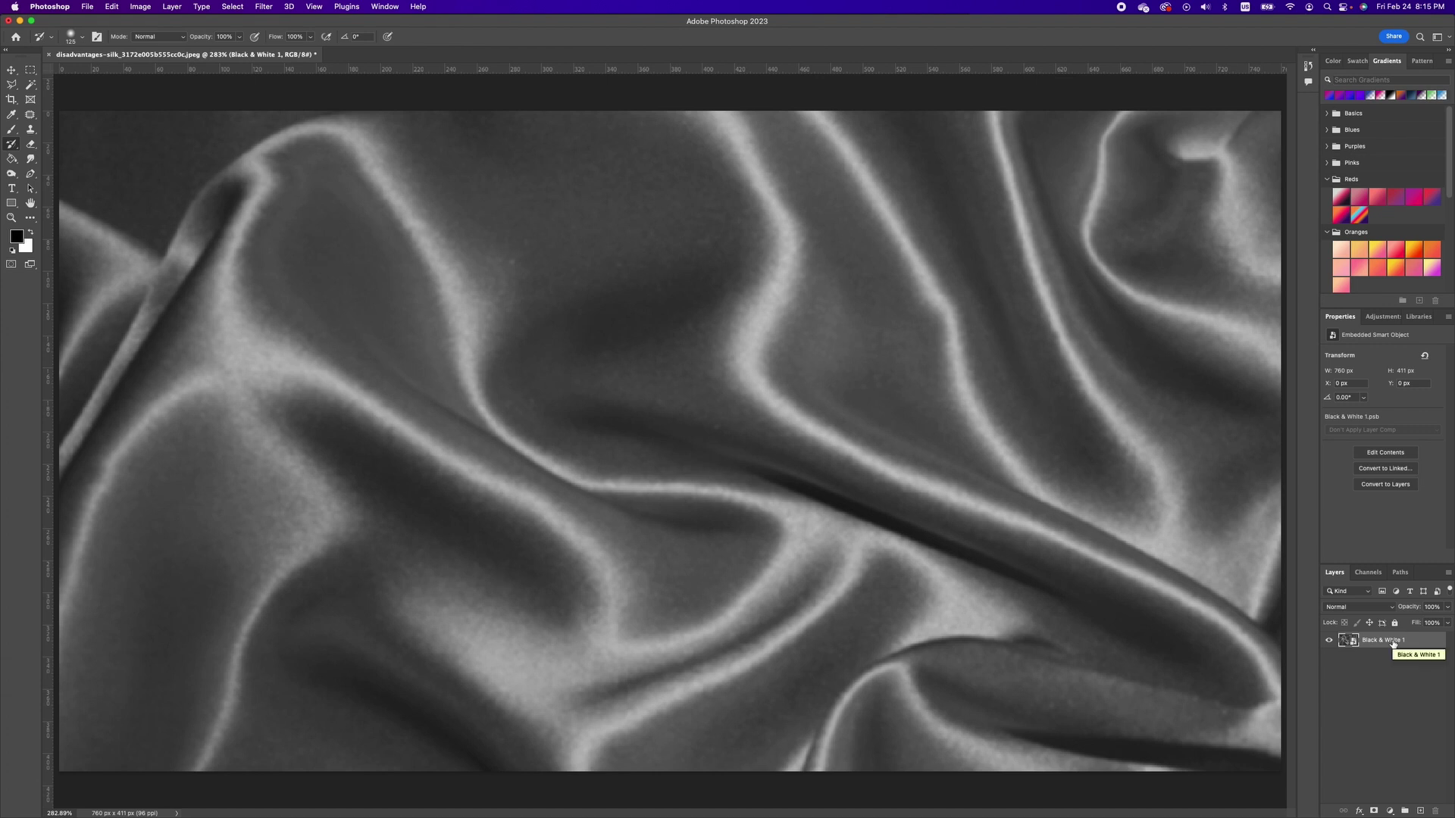
# Step: Undo back to the red fabric with the DISPLACE text, then select the DISPLACE layer
pyautogui.press('super+z')
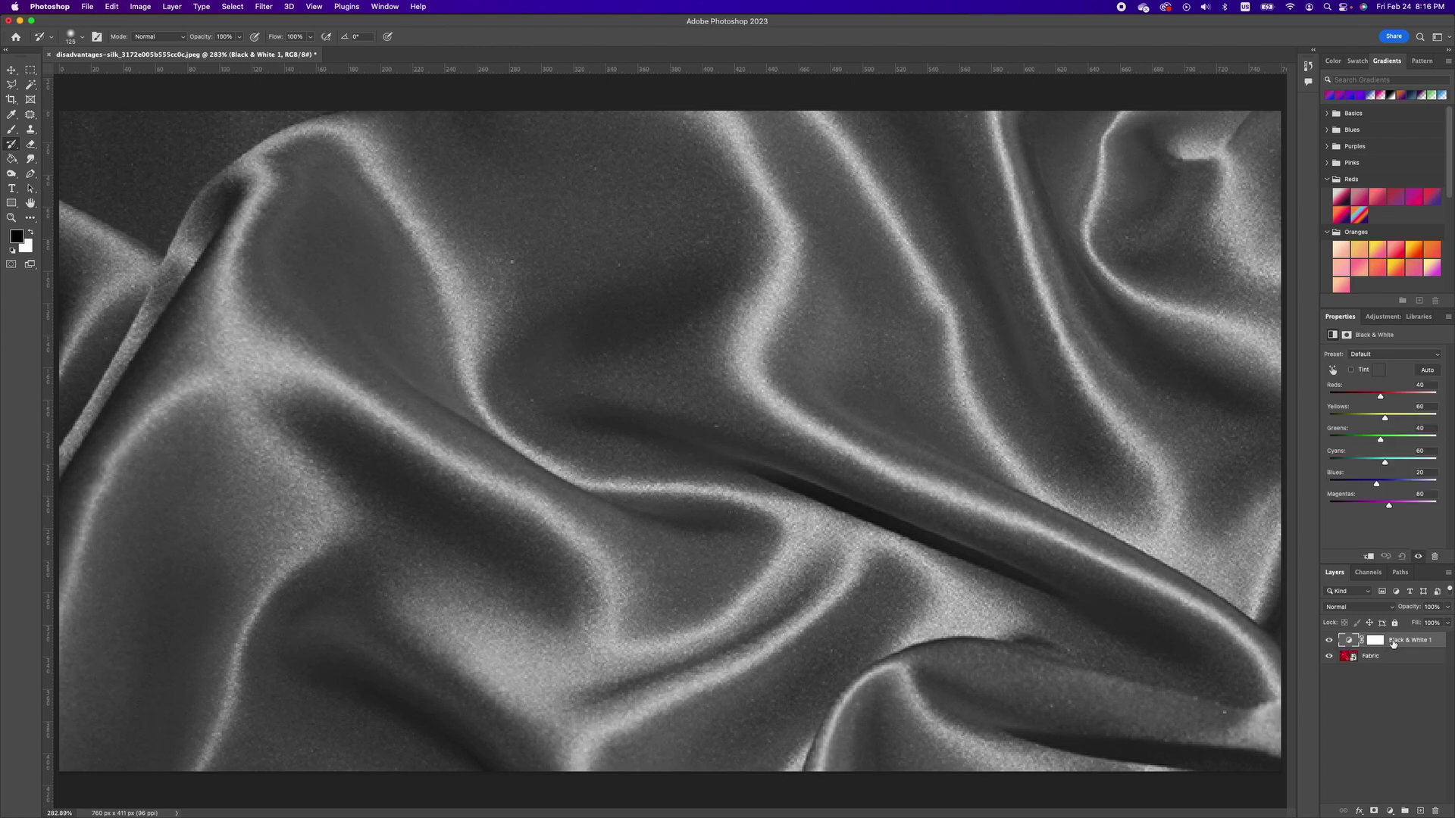
pyautogui.press('shift+super+z')
pyautogui.press('shift+super+z')
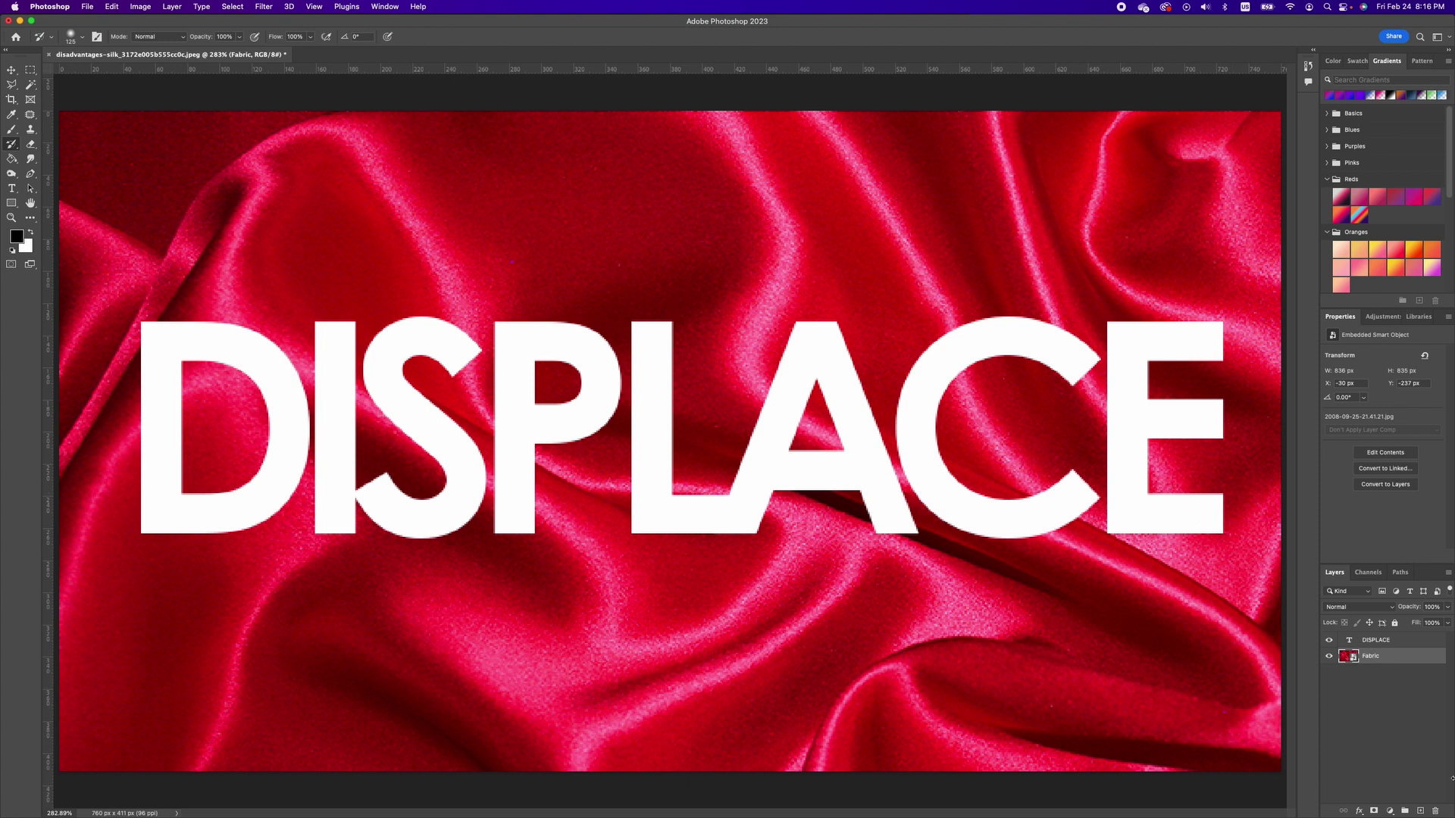
pyautogui.click(1392, 643)
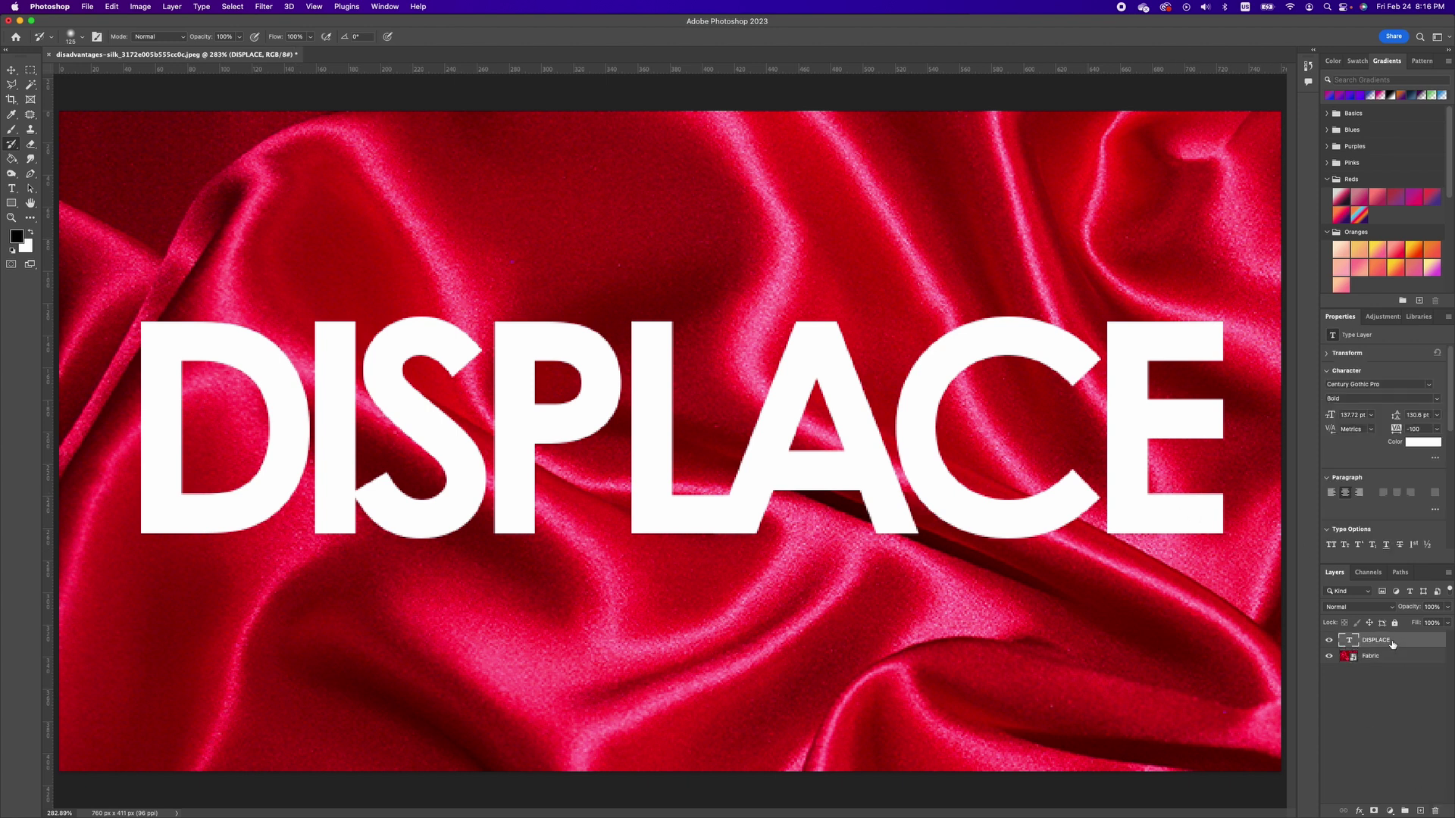
# Step: Convert DISPLACE to a smart object and apply Displace with Fabric - Smart Object.psd as map
pyautogui.rightClick(1391, 644)
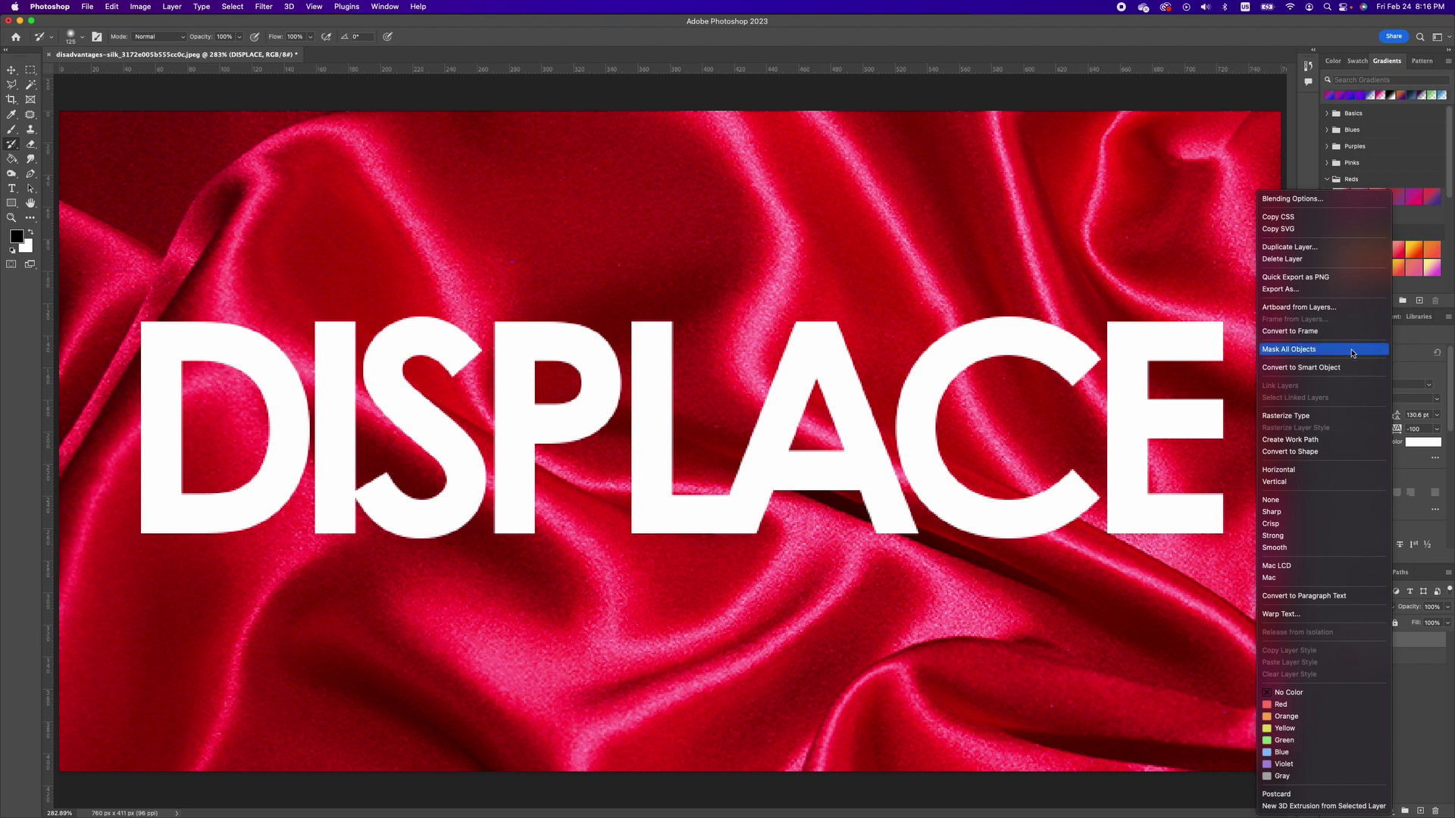
pyautogui.click(1307, 369)
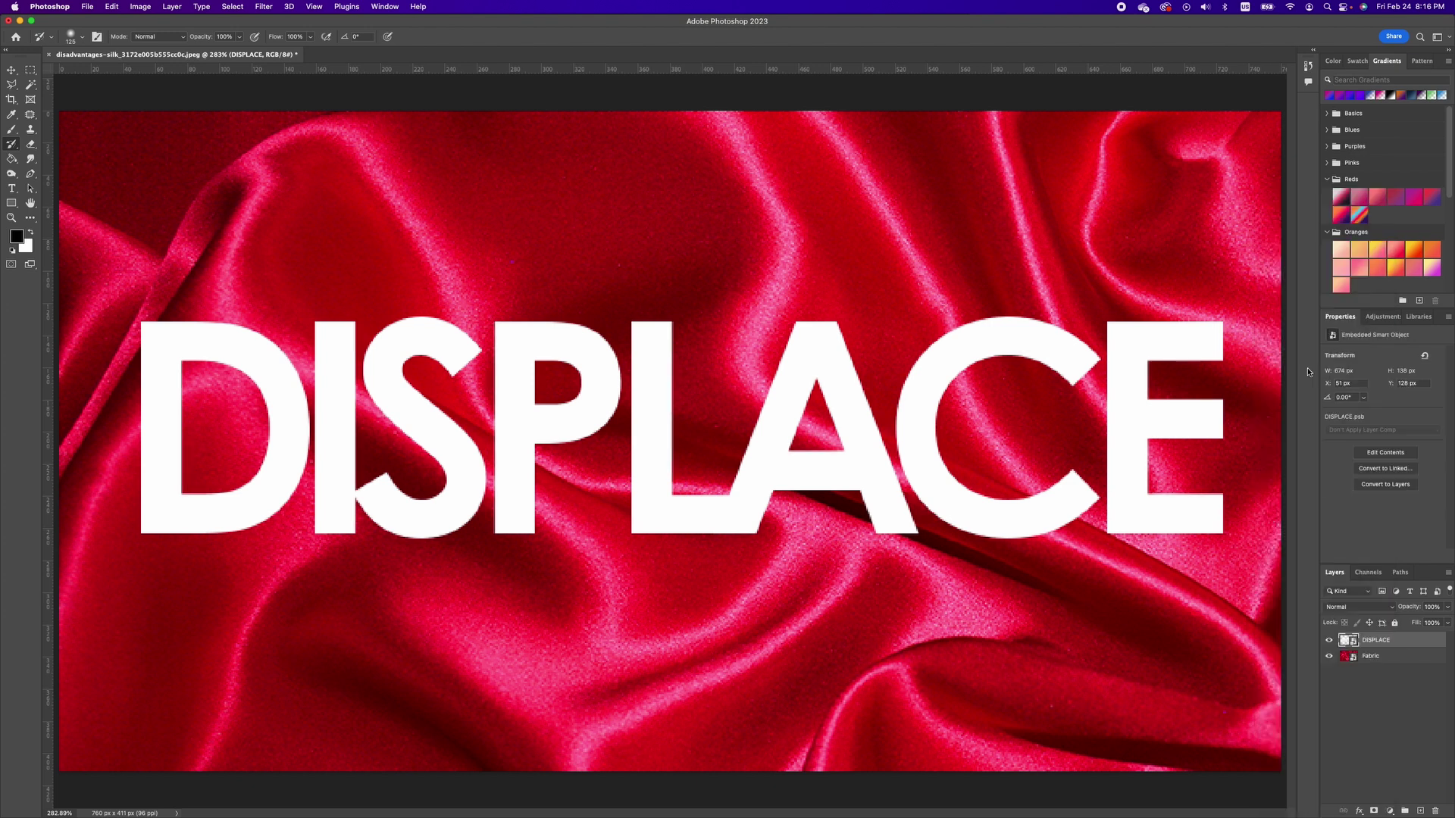
pyautogui.click(265, 6)
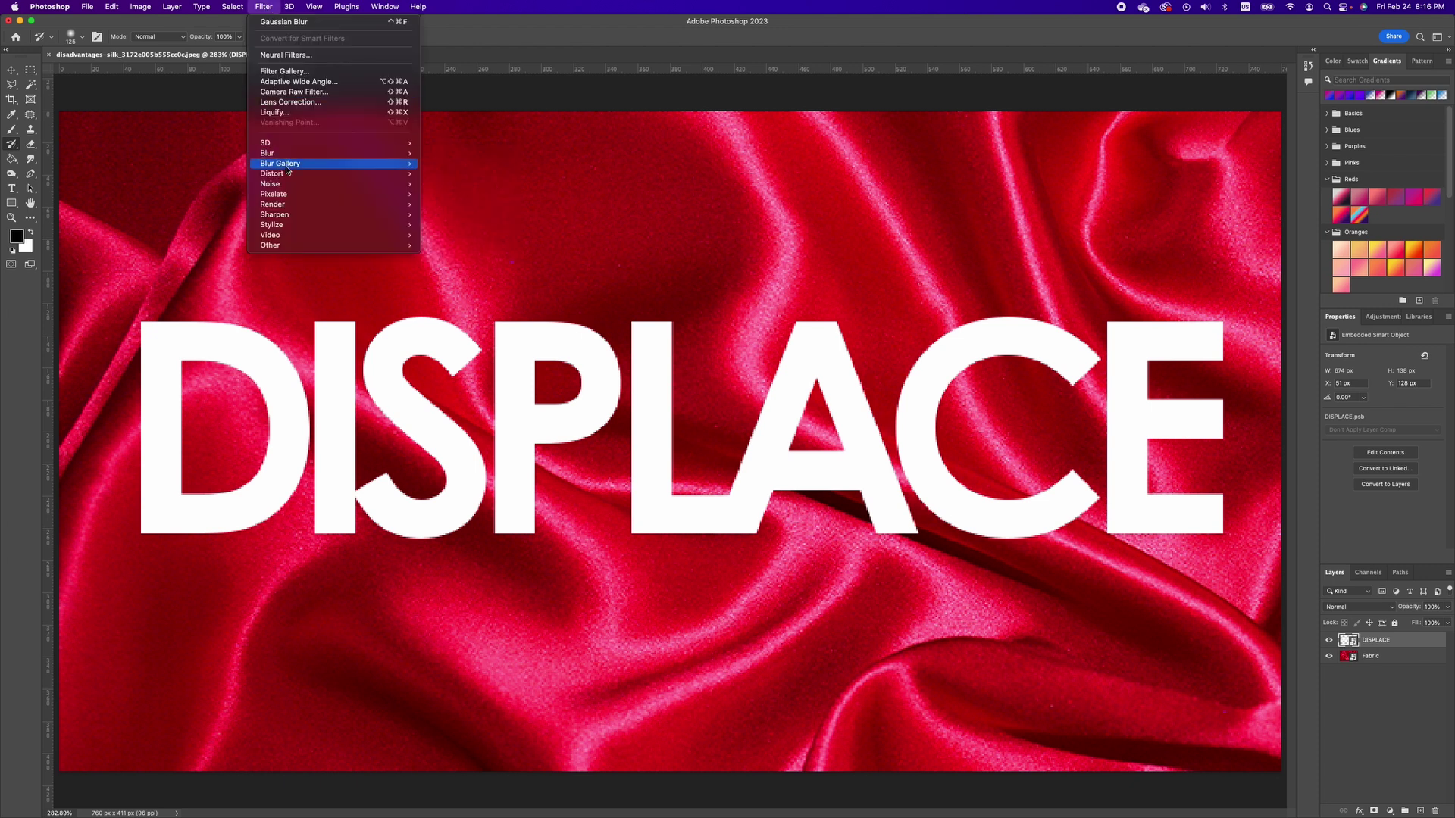
pyautogui.click(453, 182)
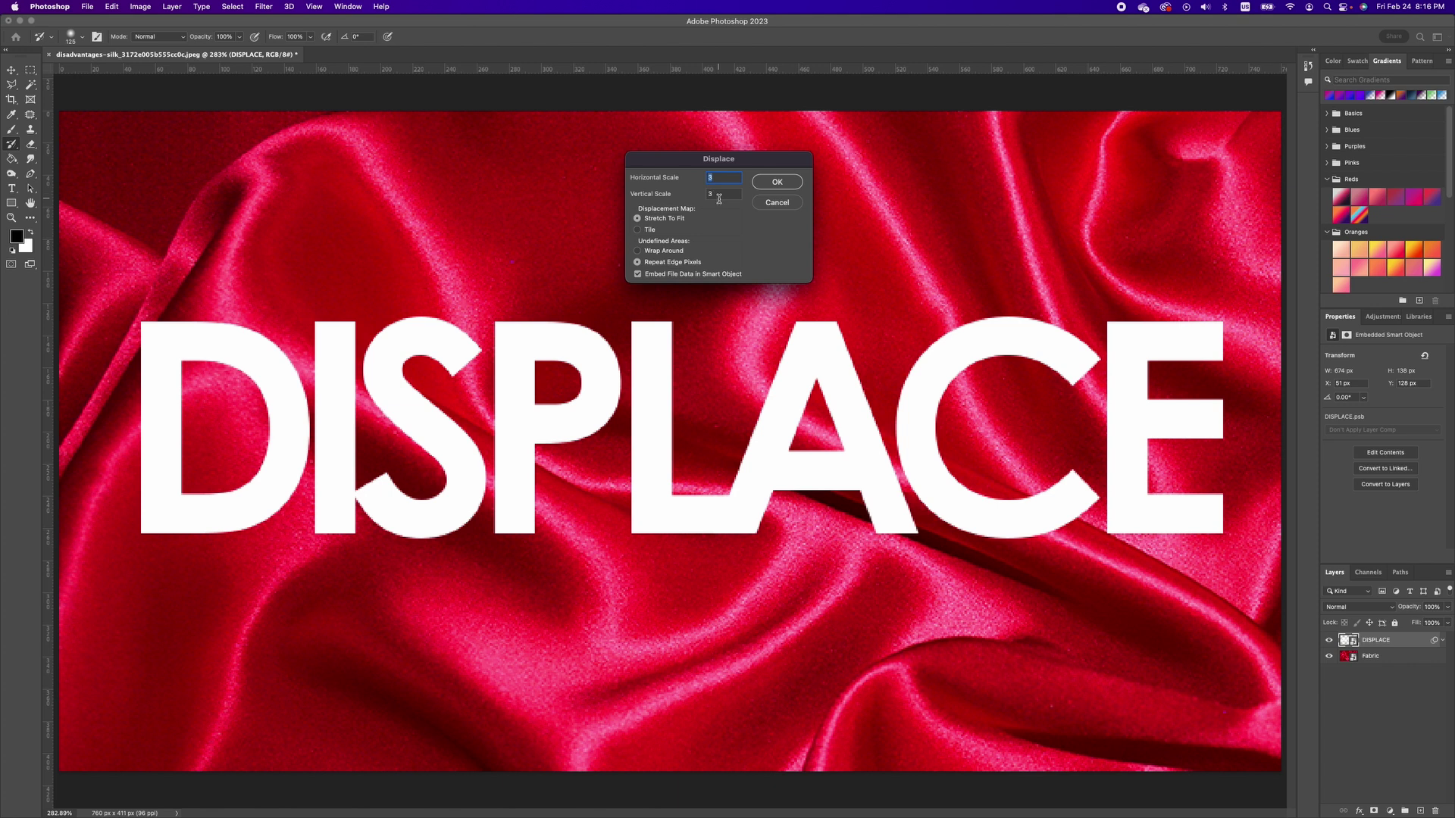
pyautogui.click(778, 187)
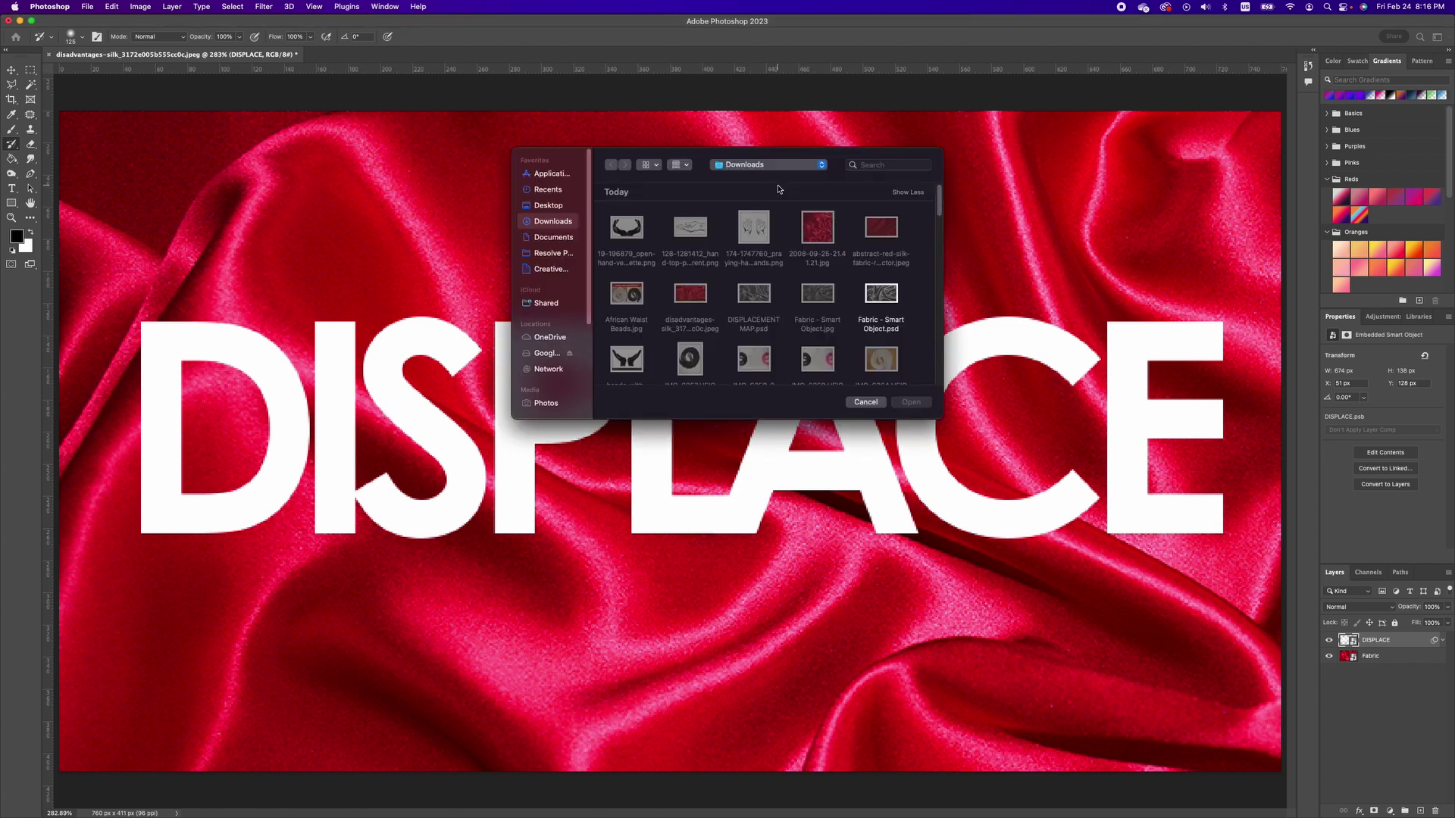
pyautogui.doubleClick(889, 295)
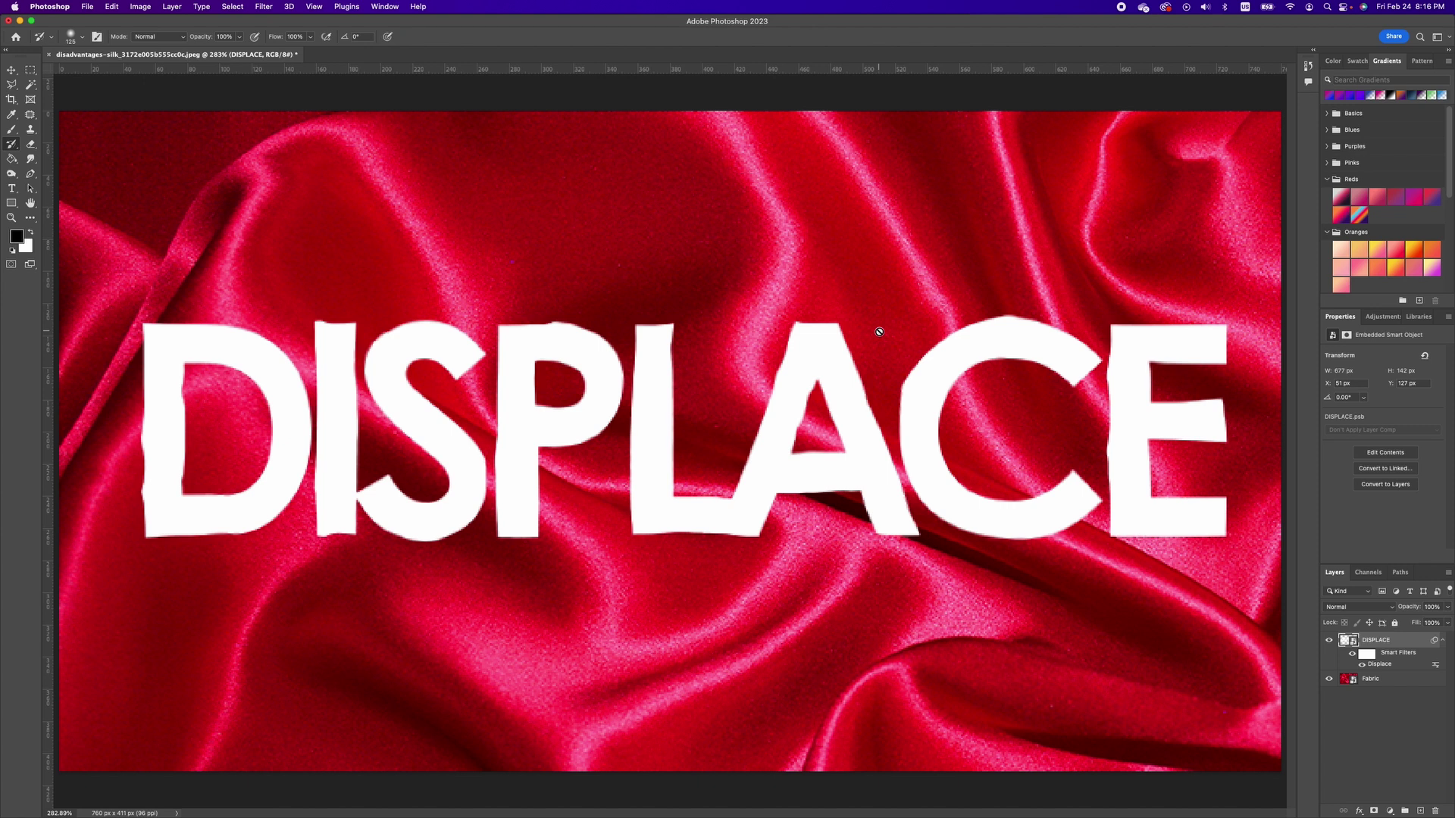
# Step: Wrap the displaced text in a new smart object and duplicate it
pyautogui.rightClick(1388, 641)
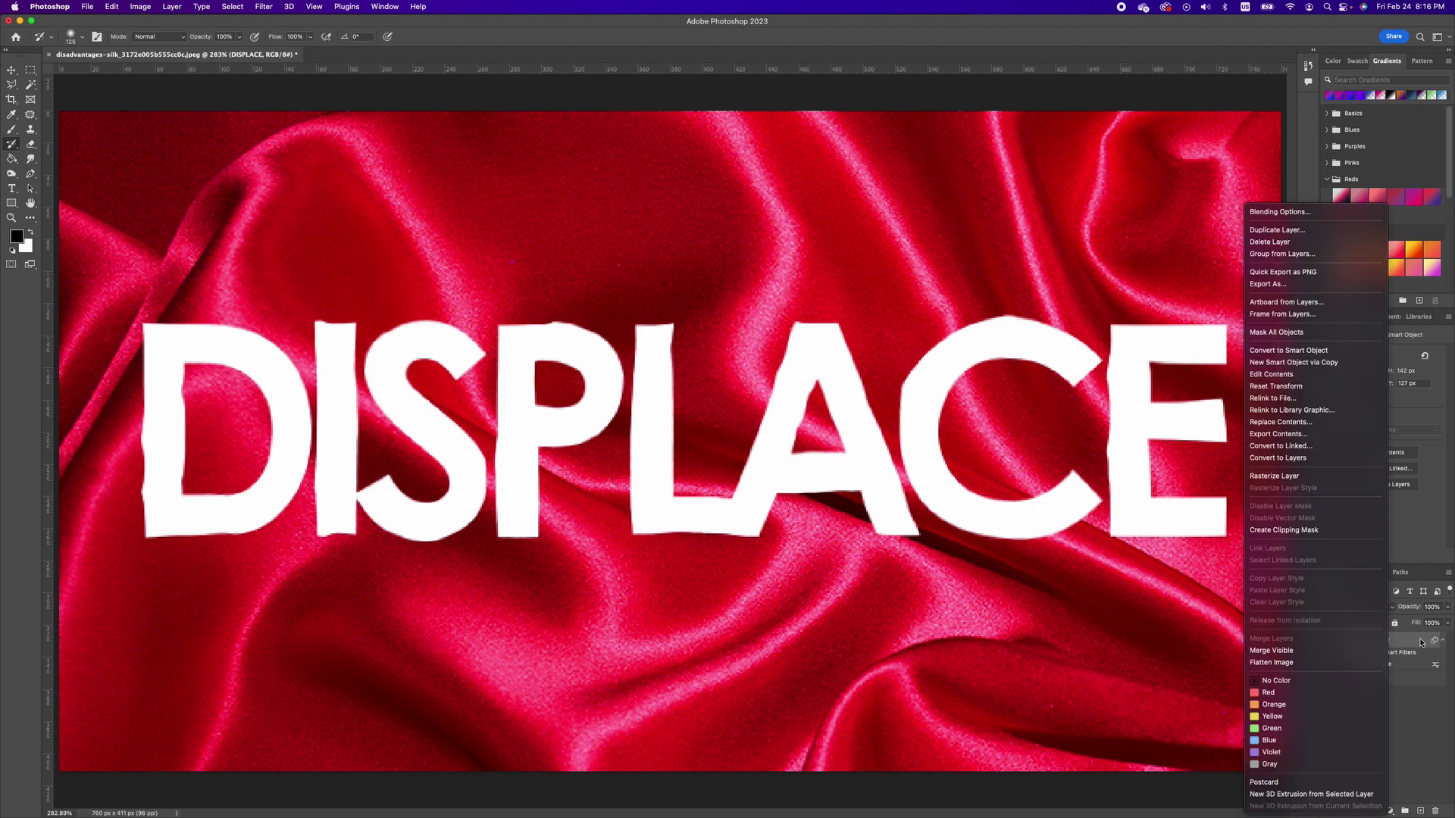
pyautogui.click(1322, 353)
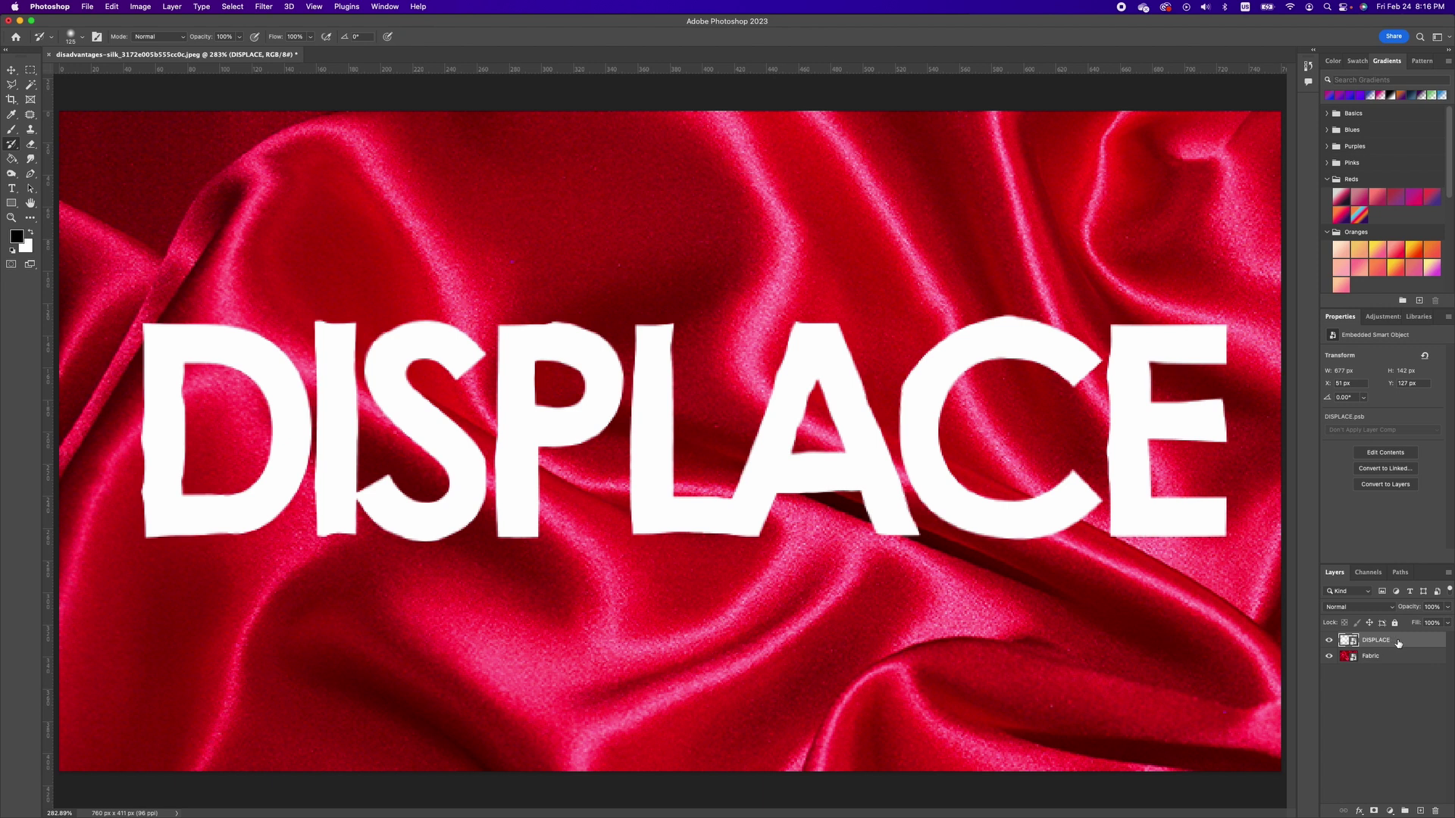
pyautogui.press('super+j')
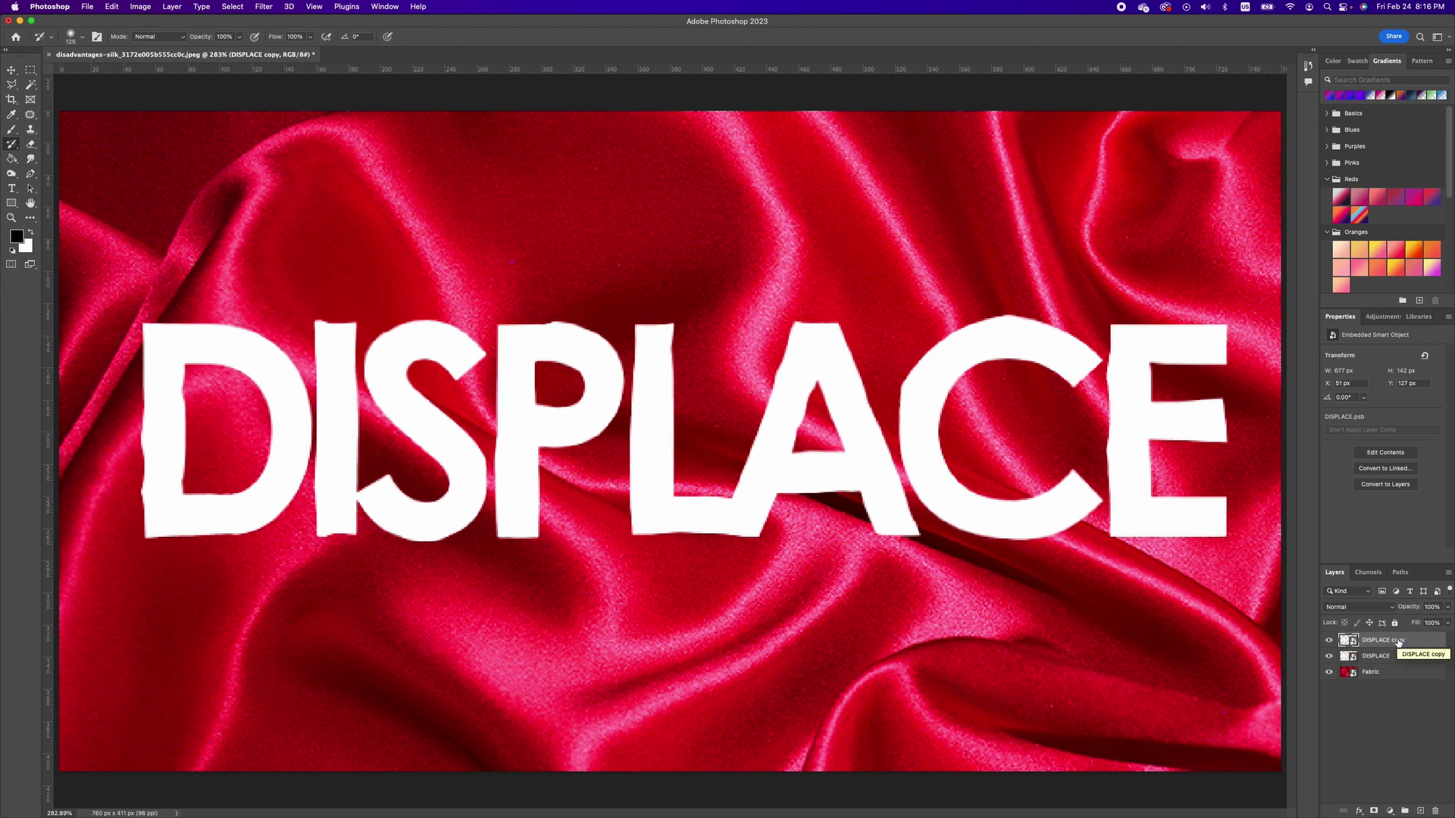
# Step: Rename the top copy Color and the original layer Screen
pyautogui.doubleClick(1388, 640)
pyautogui.write('Color')
pyautogui.doubleClick(1376, 656)
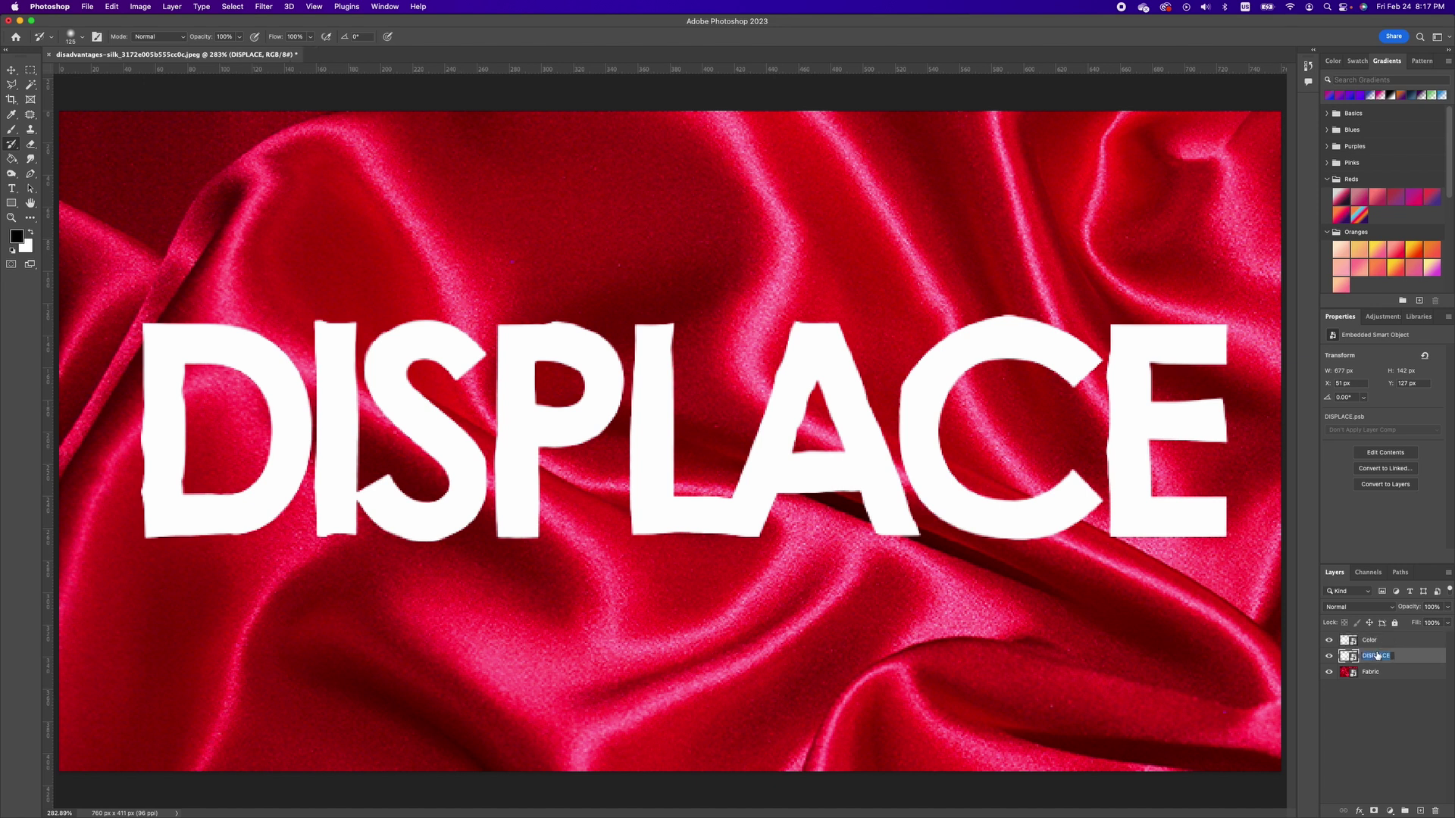
pyautogui.write('Screen')
pyautogui.press('Return')
# Step: Set the Color layer's blend mode to Color
pyautogui.click(1403, 643)
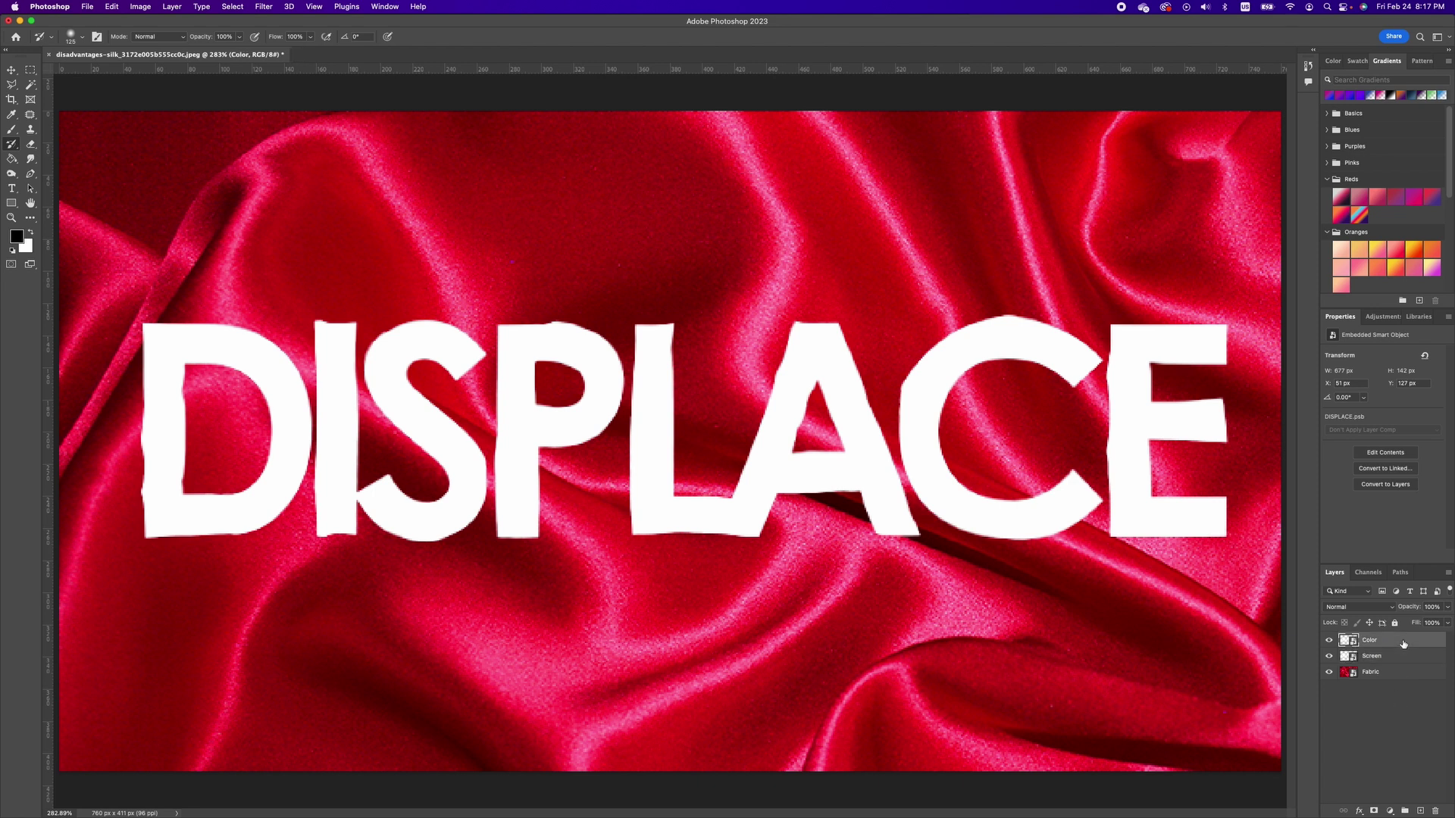
pyautogui.click(1375, 608)
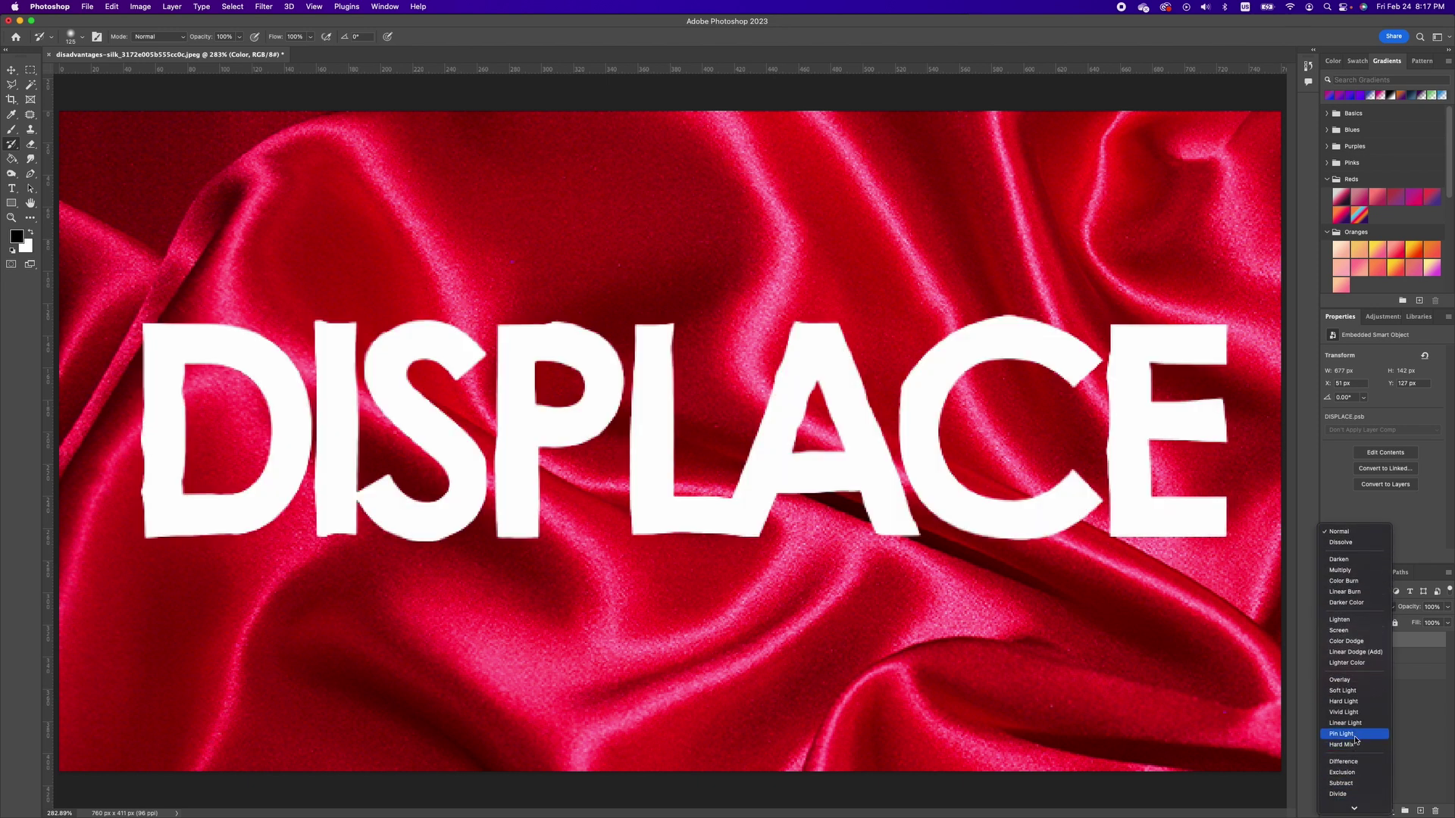
pyautogui.scroll(-2, 1356, 746)
pyautogui.click(1351, 796)
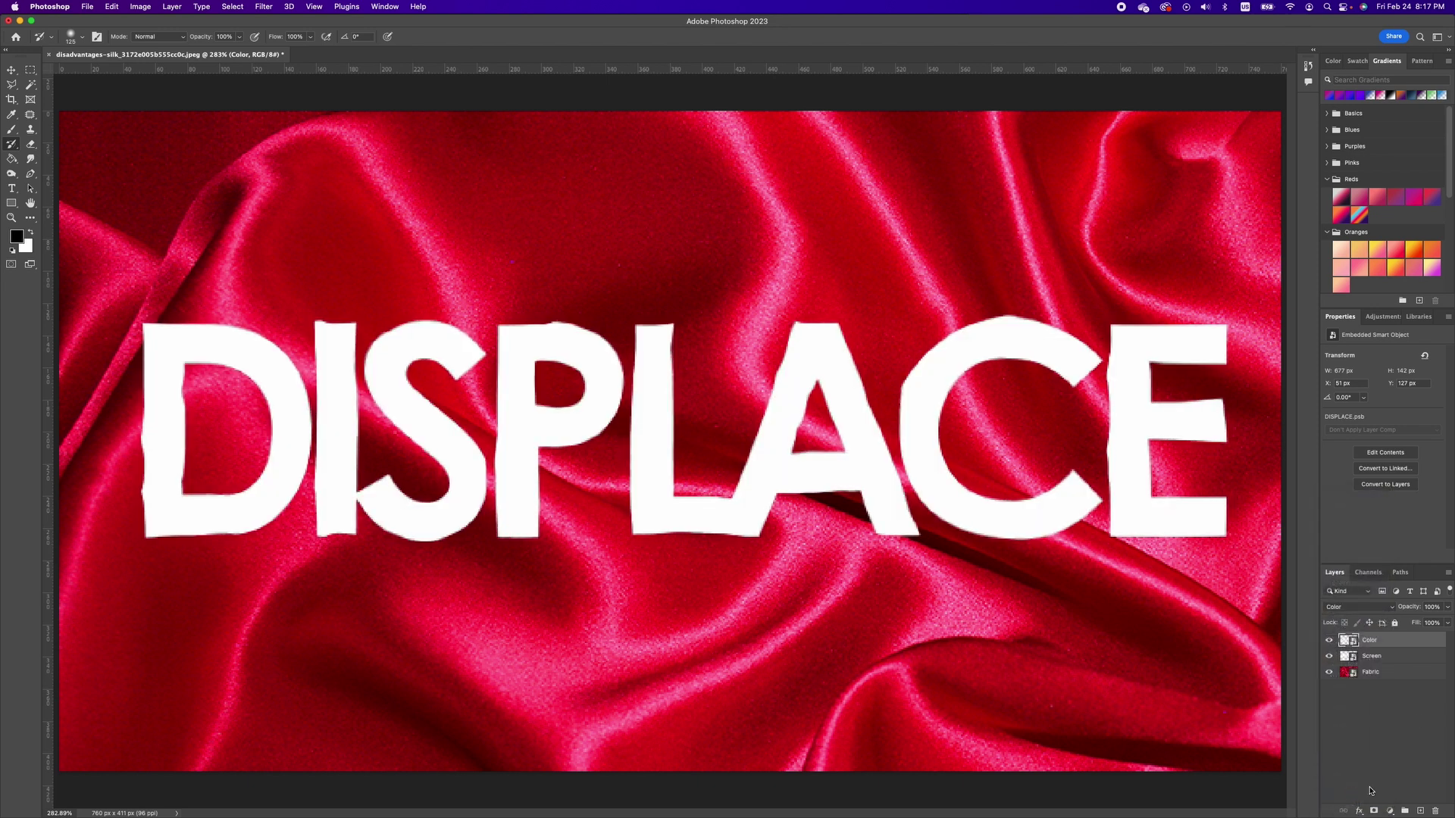
# Step: Set the Screen layer's blend mode to Screen
pyautogui.click(1409, 656)
pyautogui.click(1377, 608)
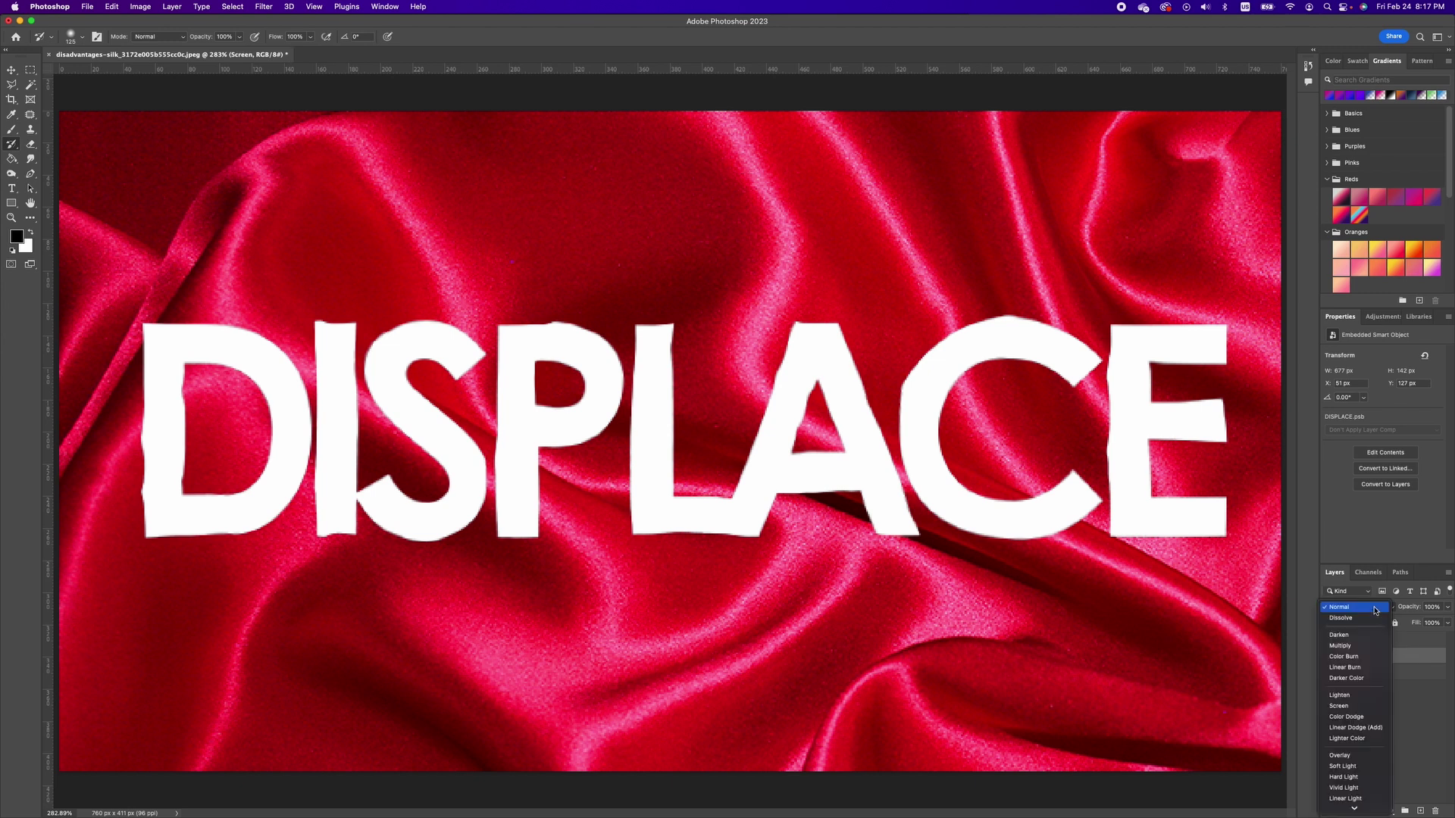
pyautogui.scroll(-3, 1356, 682)
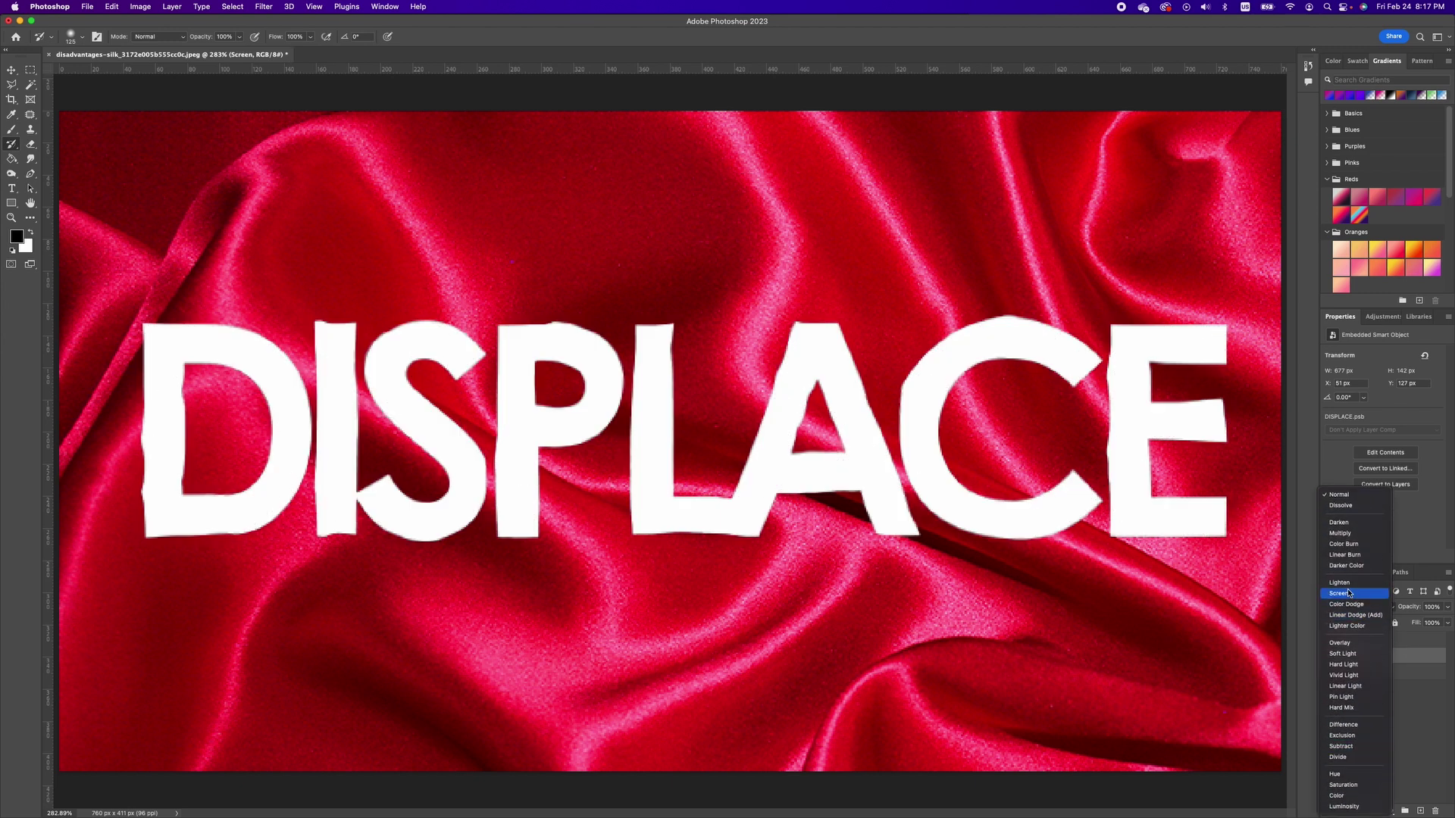
pyautogui.click(1349, 595)
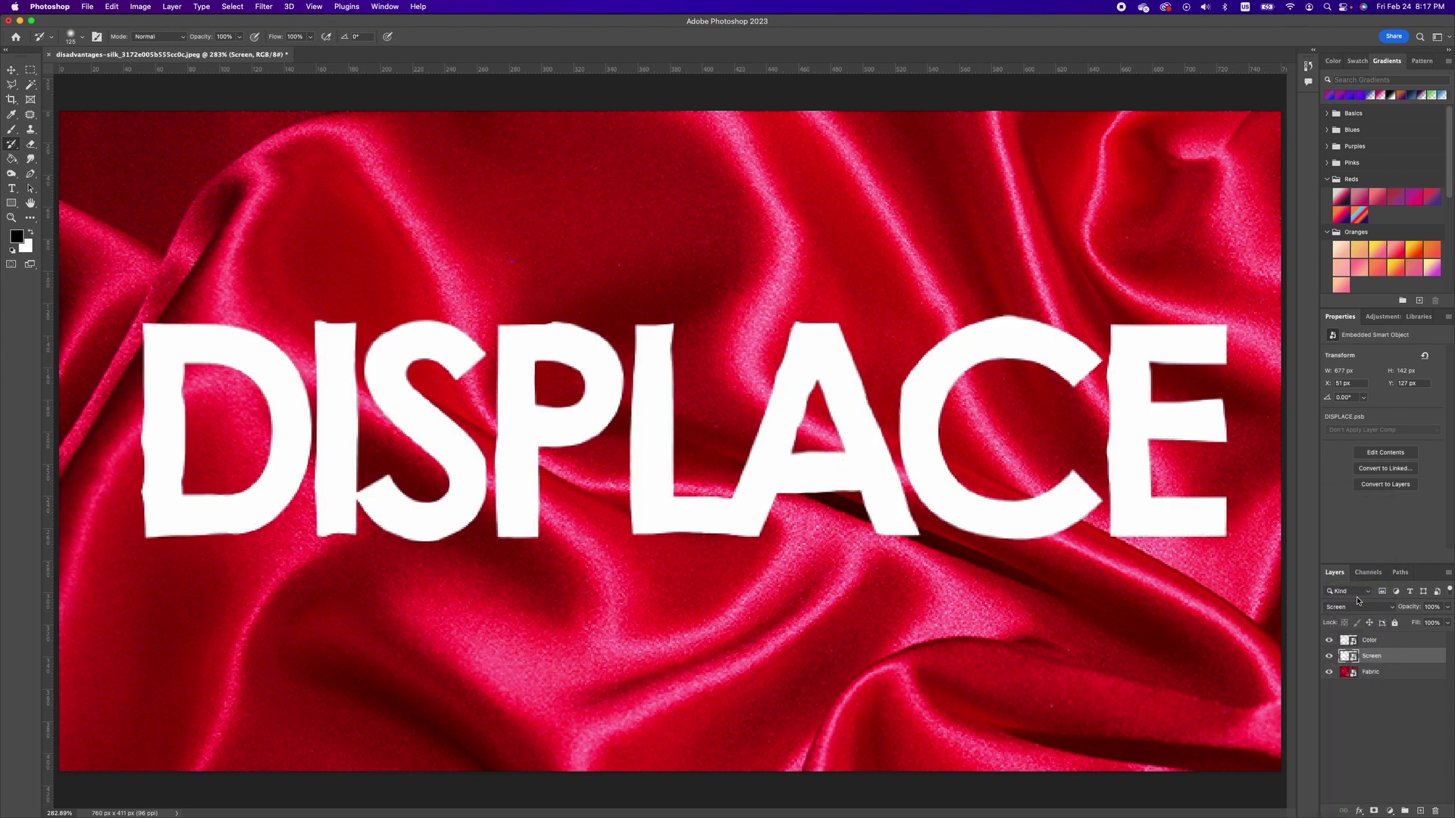
# Step: On the Screen layer, split the Blend If Underlying Layer black slider to about 66
pyautogui.press('h')
pyautogui.doubleClick(1432, 656)
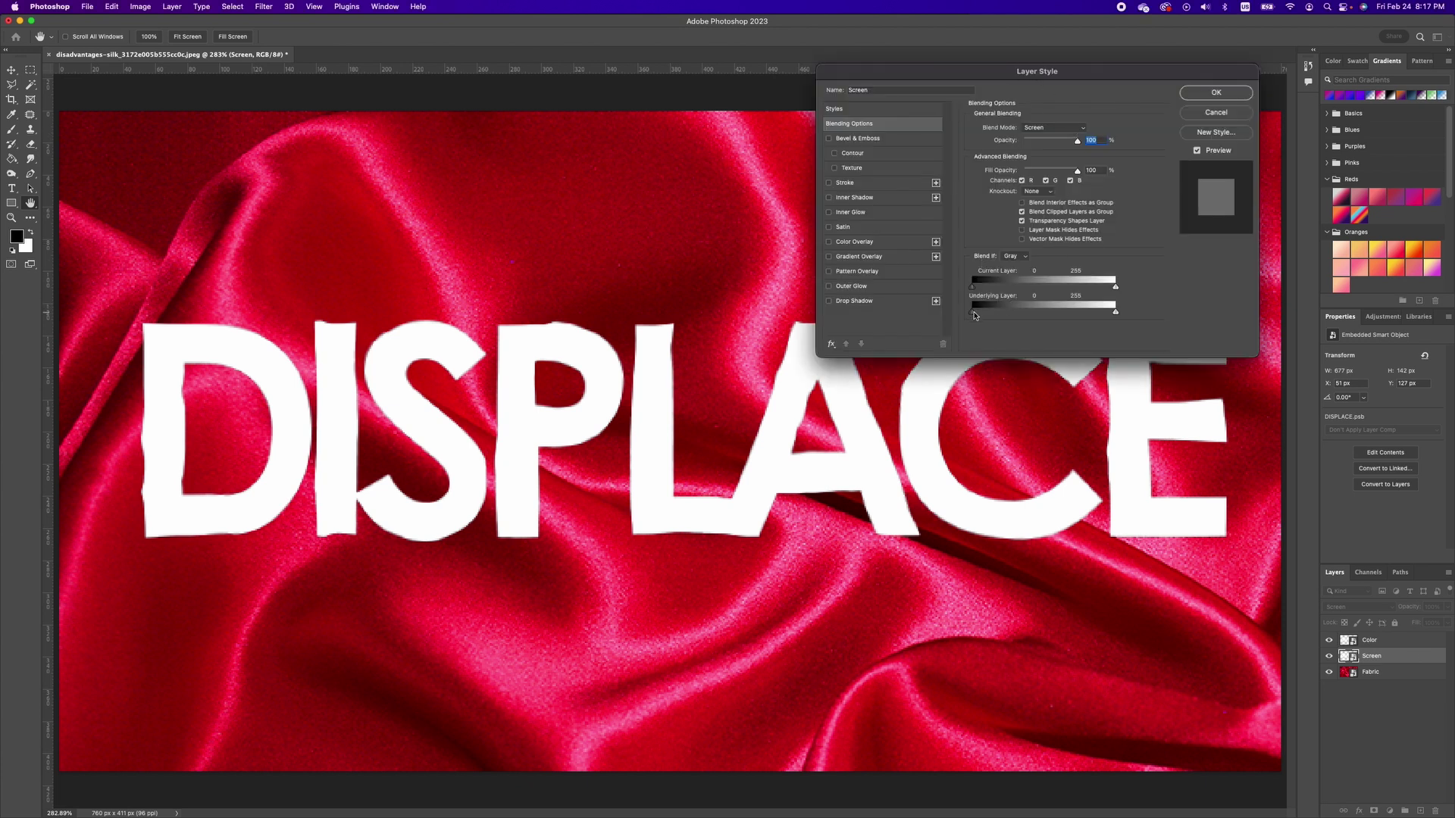
pyautogui.moveTo(972, 314); pyautogui.dragTo(974, 316)
pyautogui.moveTo(973, 312); pyautogui.dragTo(1006, 315)
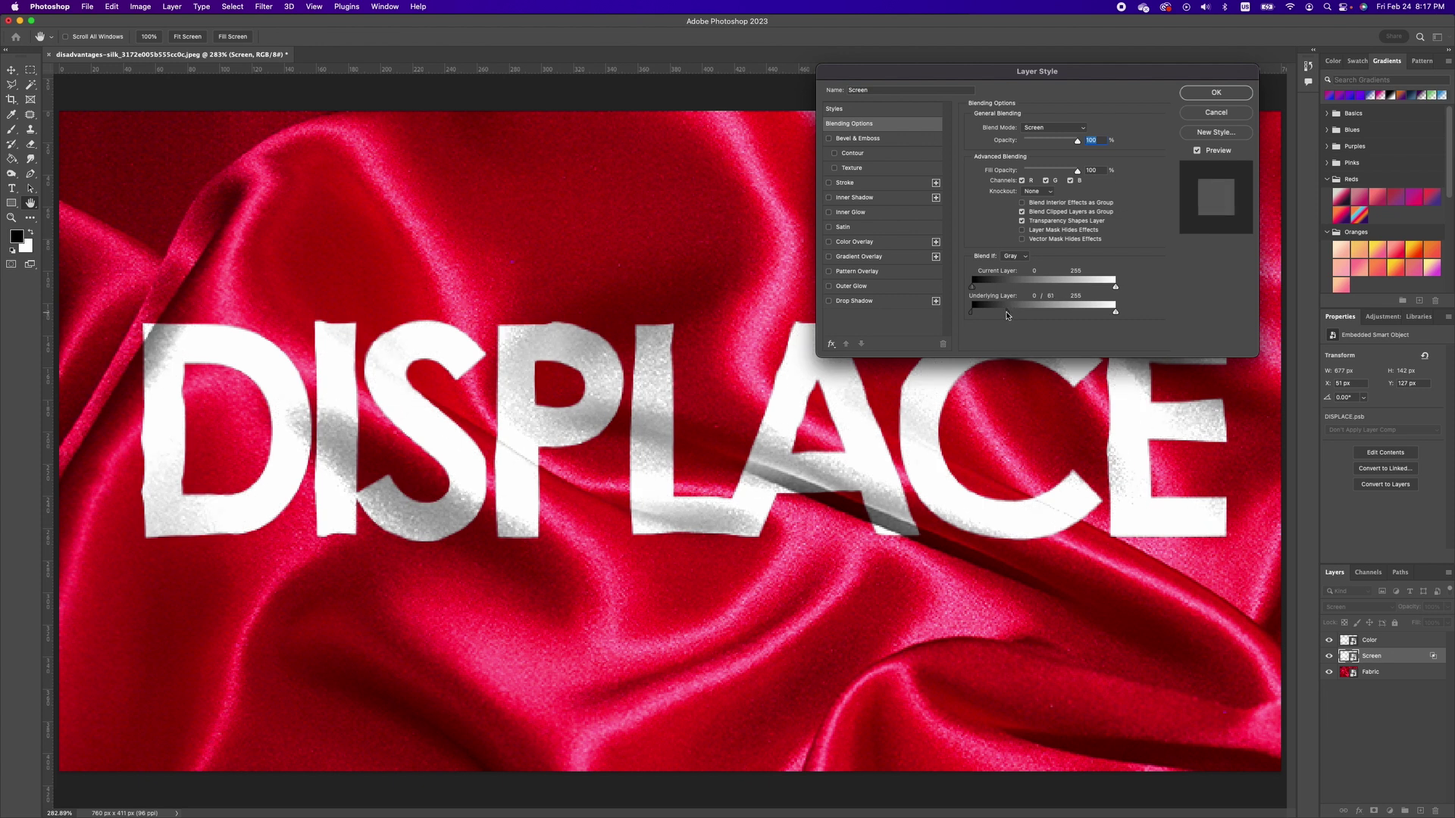
pyautogui.click(1221, 92)
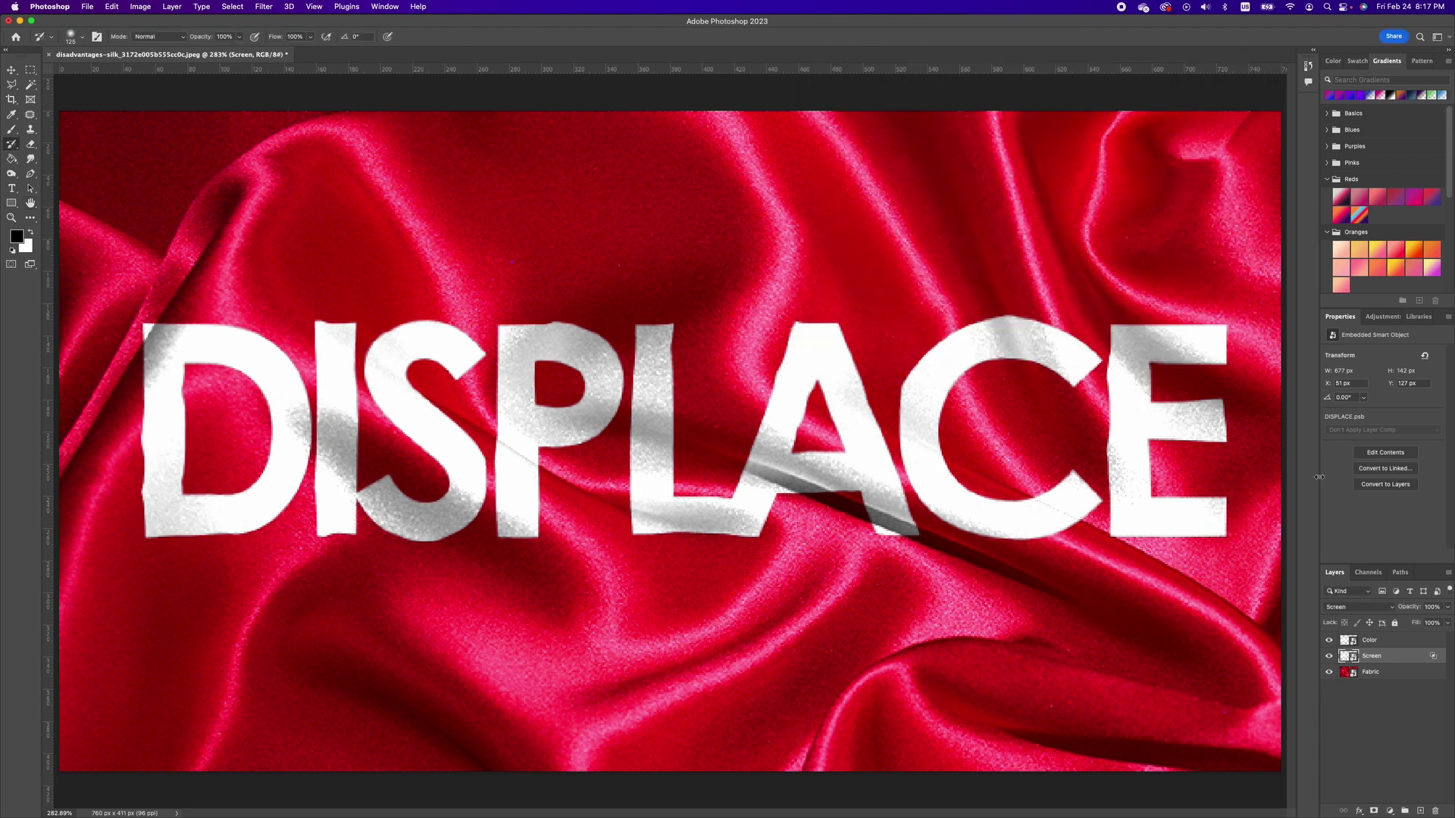
# Step: On the Color layer, split the Underlying Layer white slider to let fabric highlights through
pyautogui.doubleClick(1400, 646)
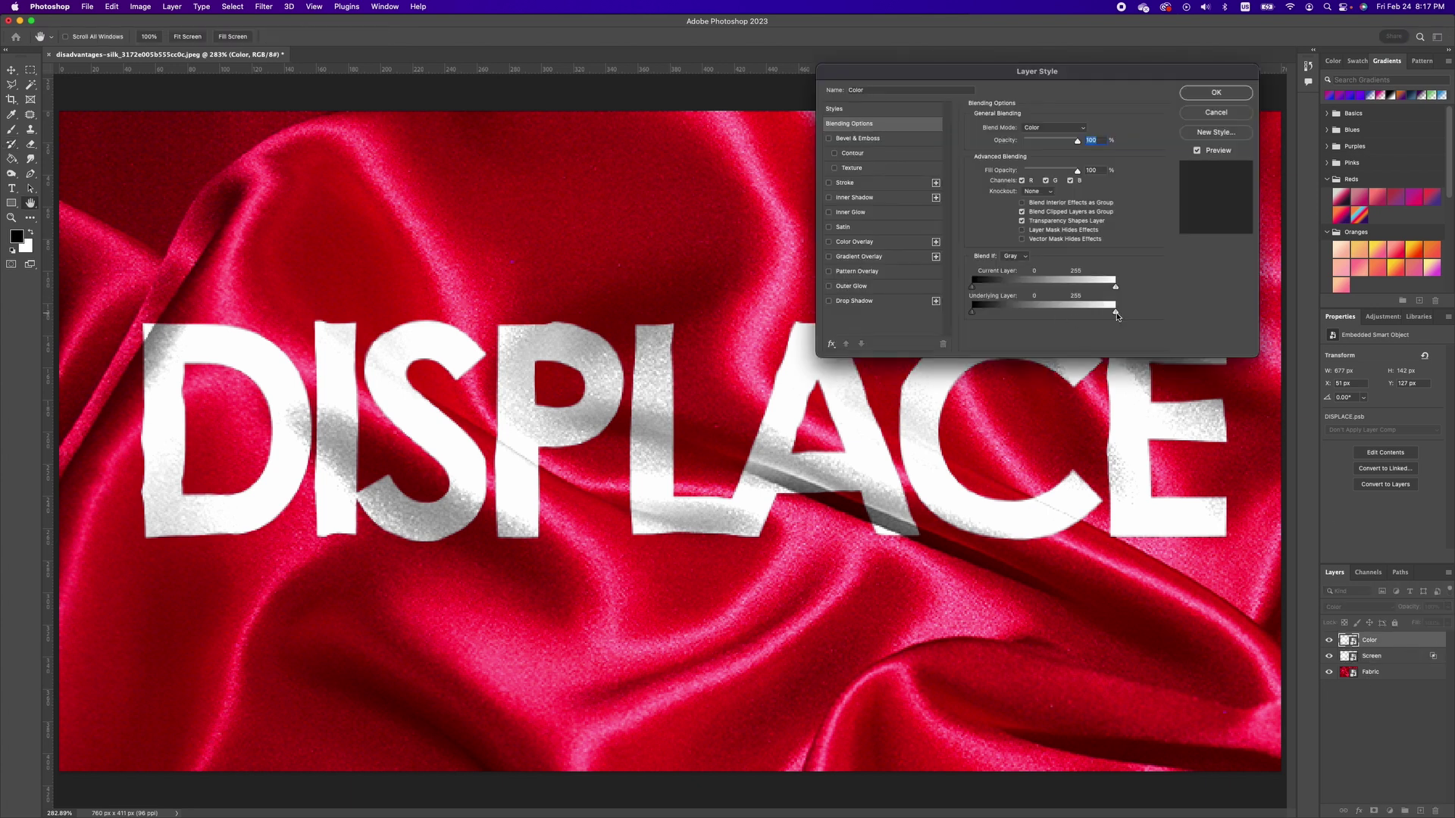
pyautogui.press('alt')
pyautogui.moveTo(1115, 317); pyautogui.dragTo(1083, 312)
# Step: Confirm the Color layer's Blend If settings so the letters carry the satin folds and shading
pyautogui.click(1216, 92)
pyautogui.press('j')
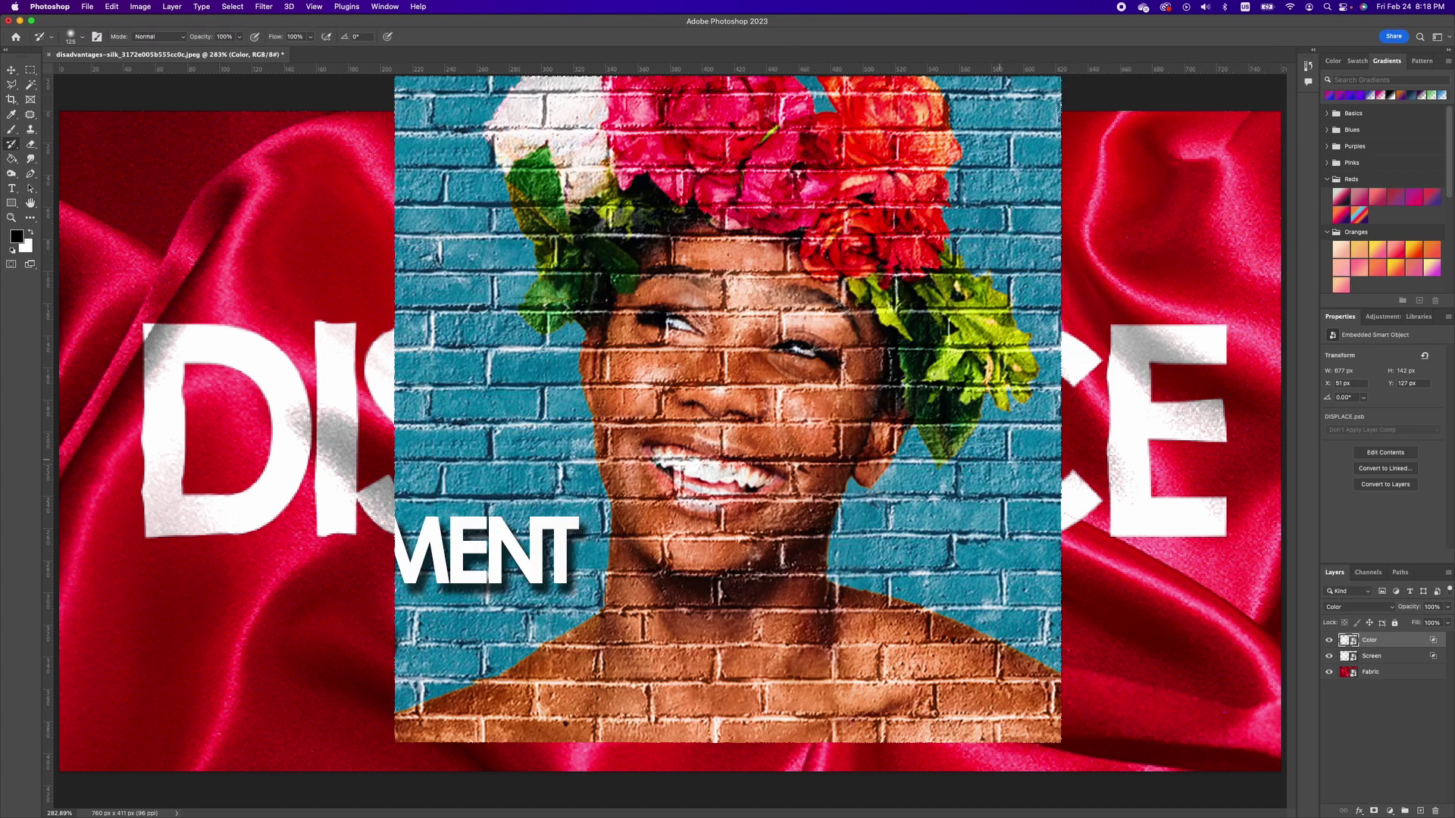